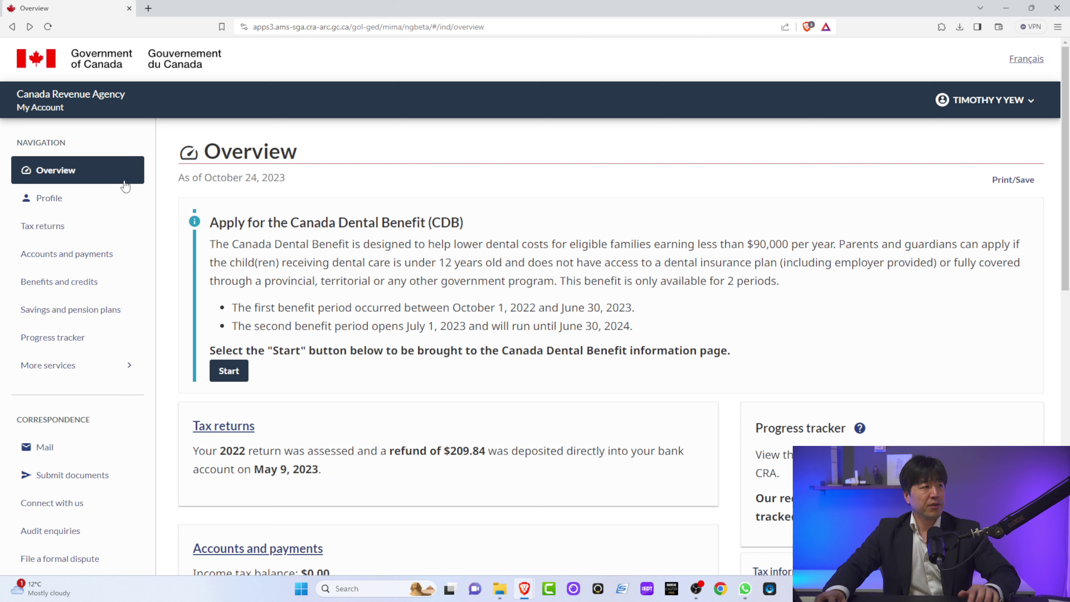
# Step: Start a new GST/HST rebate application from More services
pyautogui.click(73, 366)
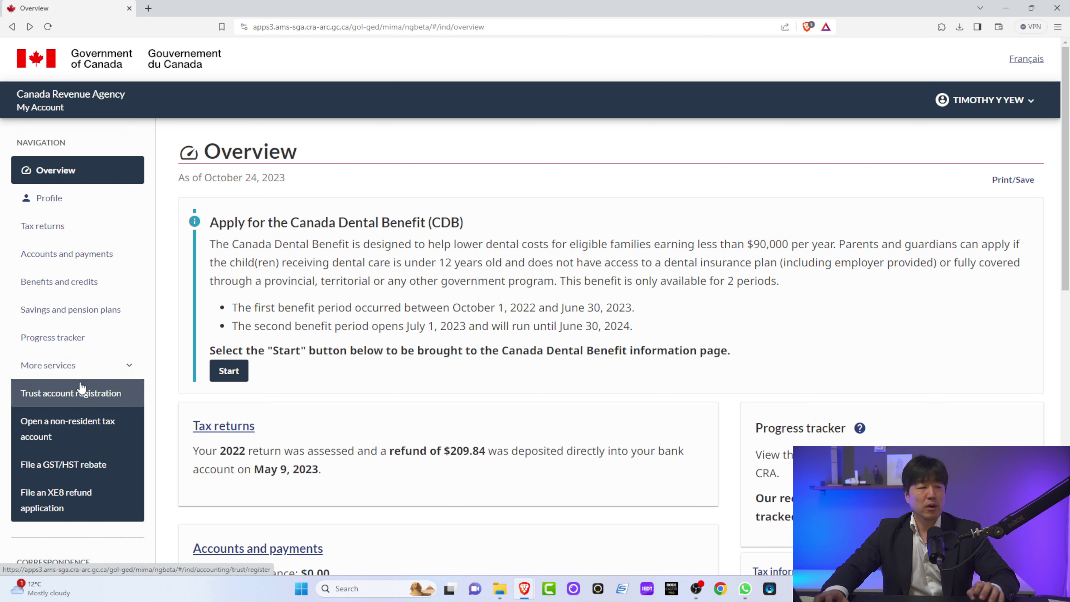
pyautogui.click(78, 475)
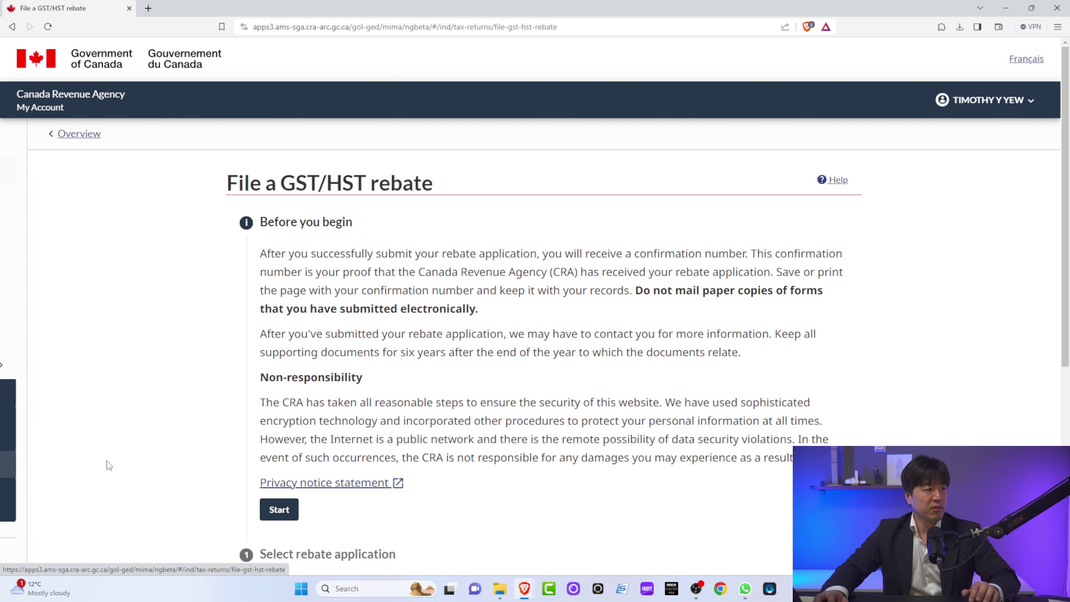
pyautogui.scroll(-5, 378, 332)
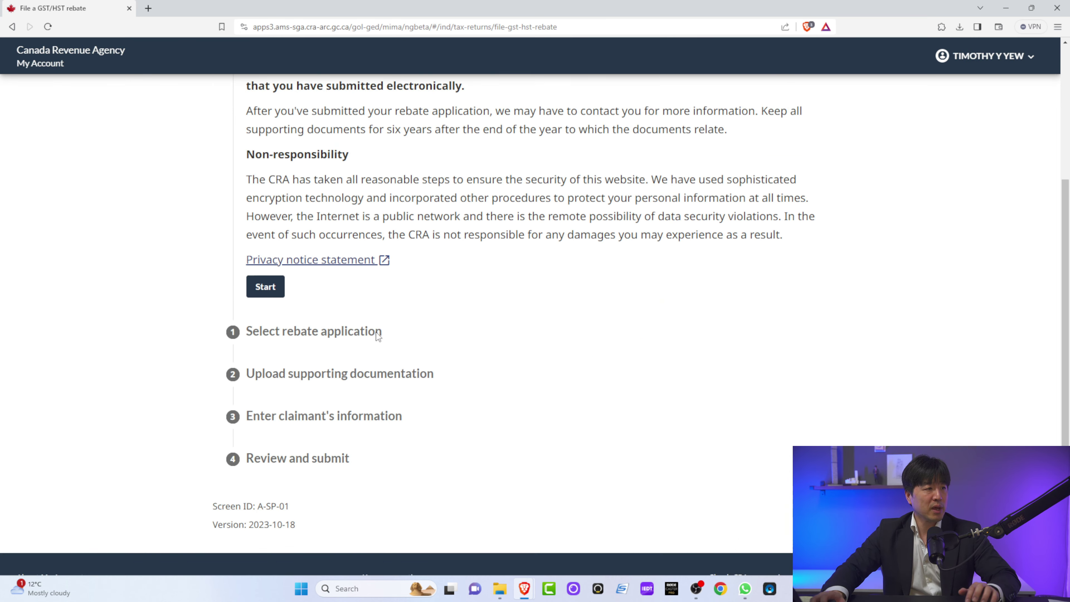
pyautogui.click(277, 298)
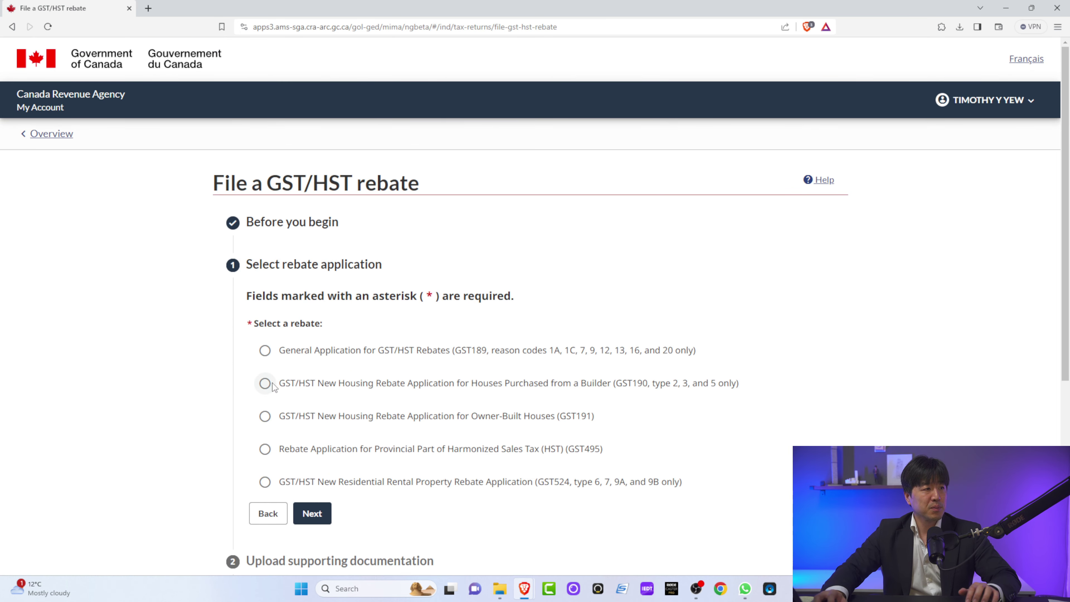
# Step: Choose the GST190 builder new housing rebate, Type 2 (house and land from same builder), and continue
pyautogui.click(264, 384)
pyautogui.scroll(-1, 313, 370)
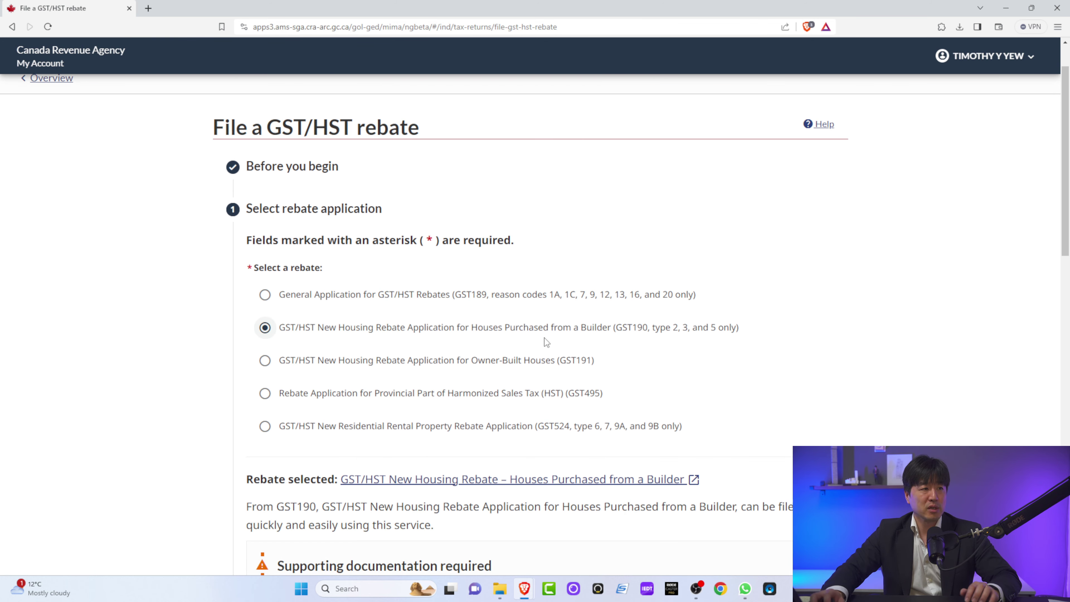
pyautogui.scroll(-6, 609, 333)
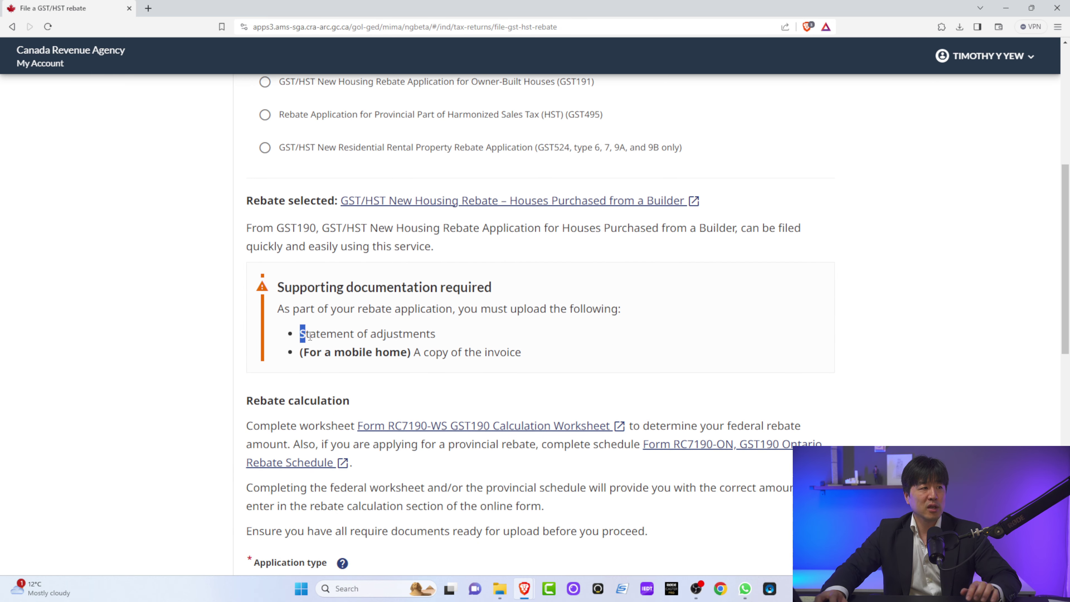
pyautogui.moveTo(310, 336); pyautogui.dragTo(439, 338)
pyautogui.click(348, 336)
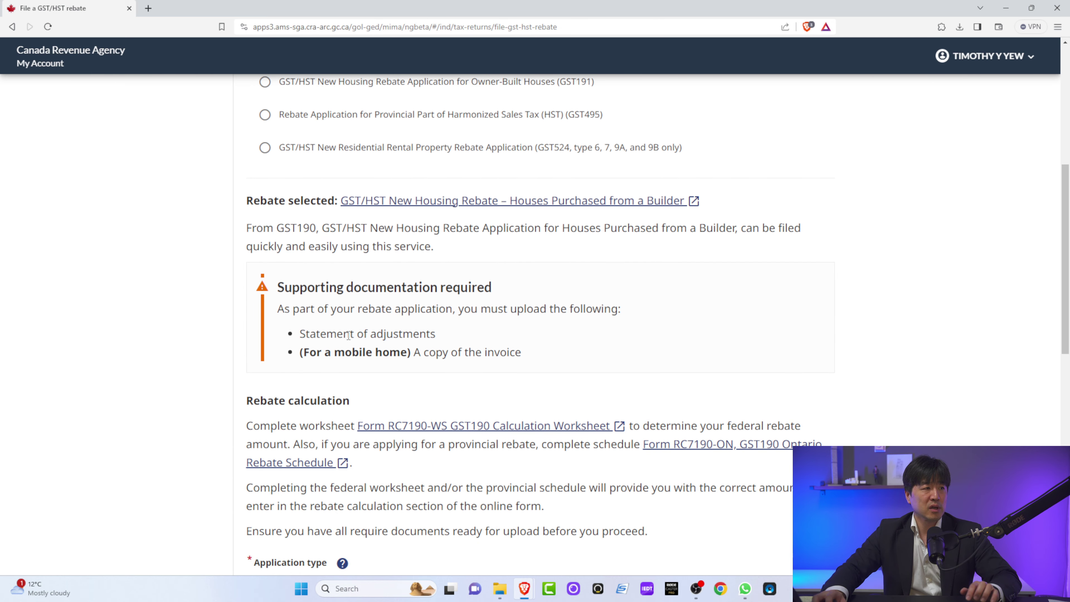
pyautogui.scroll(-8, 378, 331)
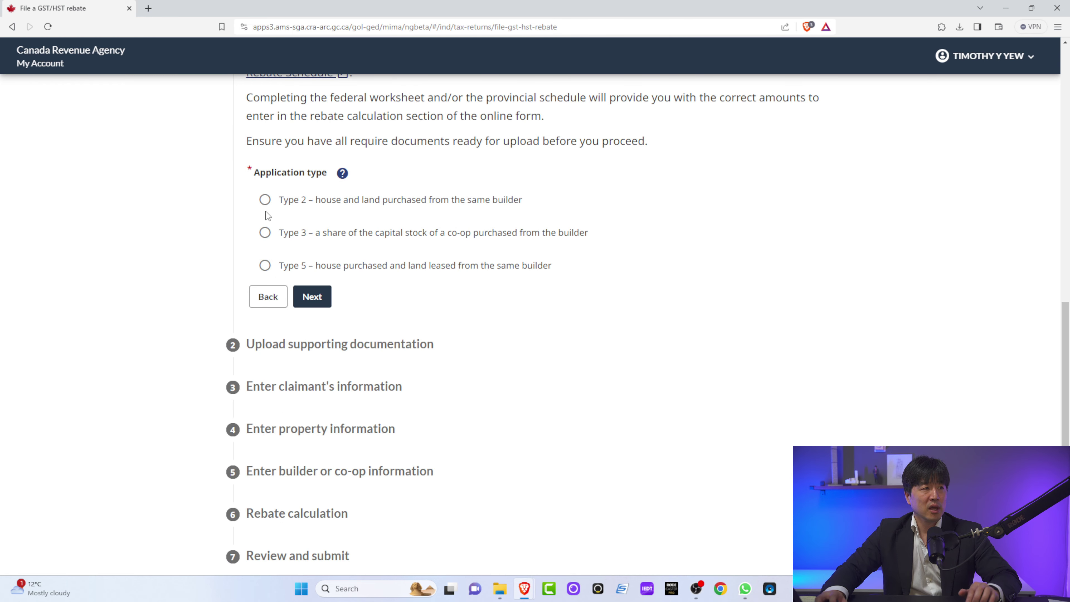
pyautogui.click(264, 207)
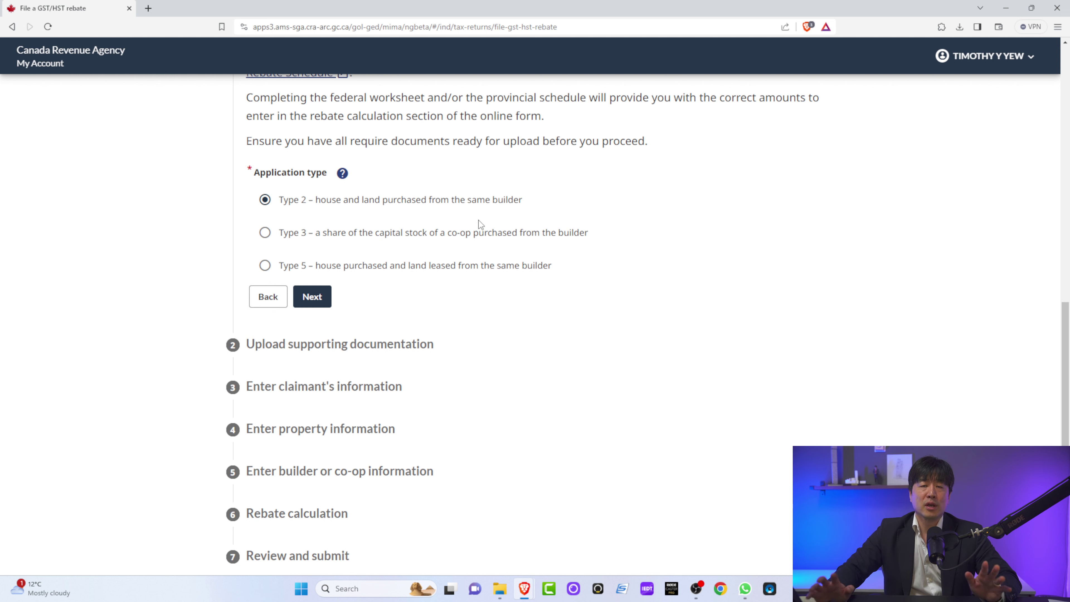
pyautogui.click(318, 298)
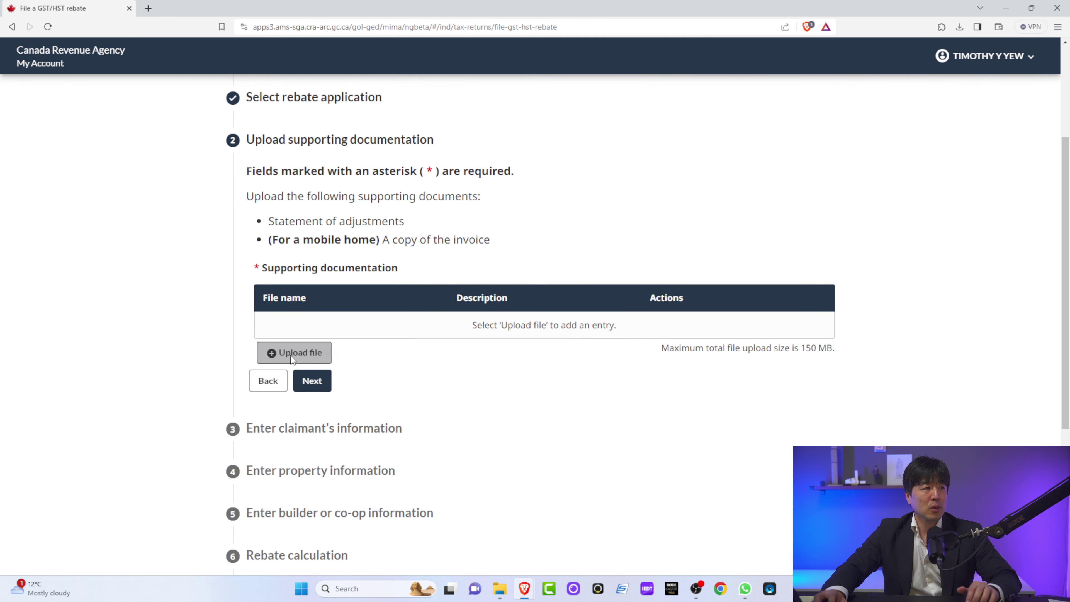
# Step: Attach SOA.pdf with the description 'Statement of Adjustments' and continue to claimant information
pyautogui.click(291, 355)
pyautogui.doubleClick(275, 86)
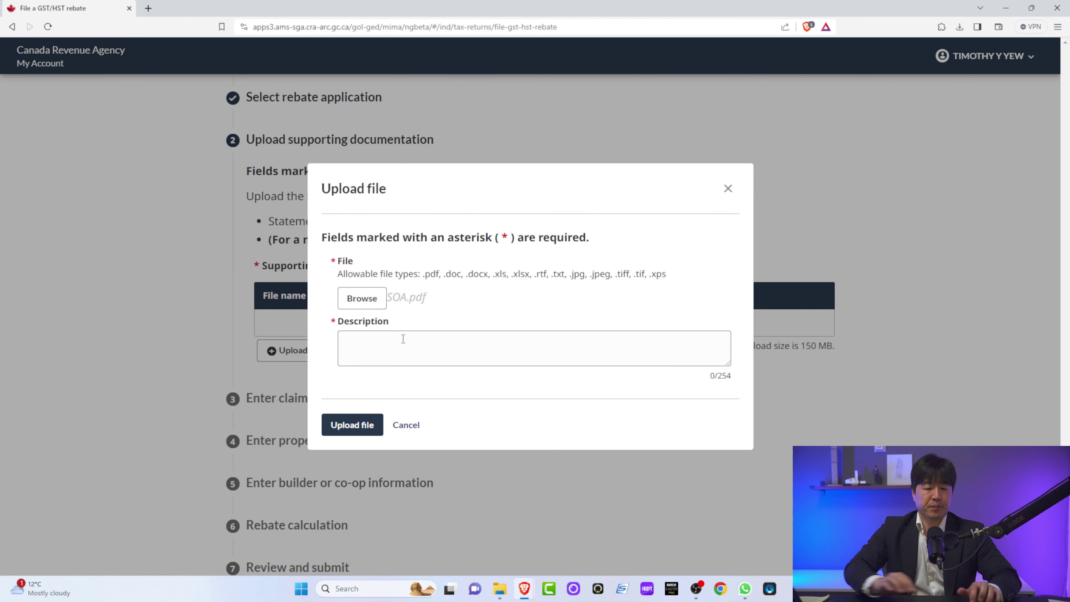
pyautogui.write('Statement of A')
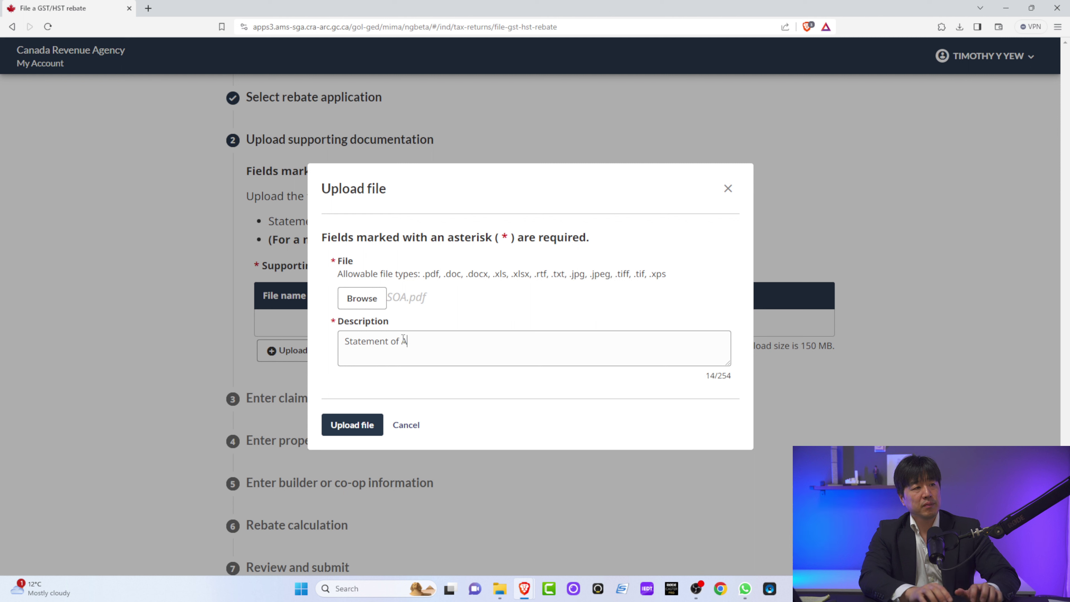
pyautogui.write('djustments')
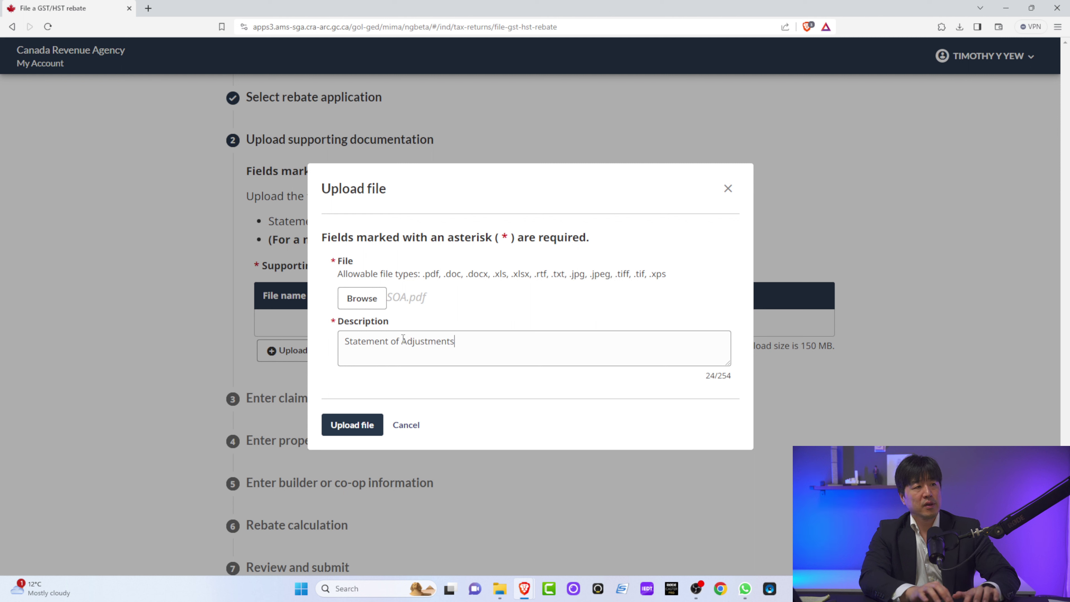
pyautogui.click(351, 430)
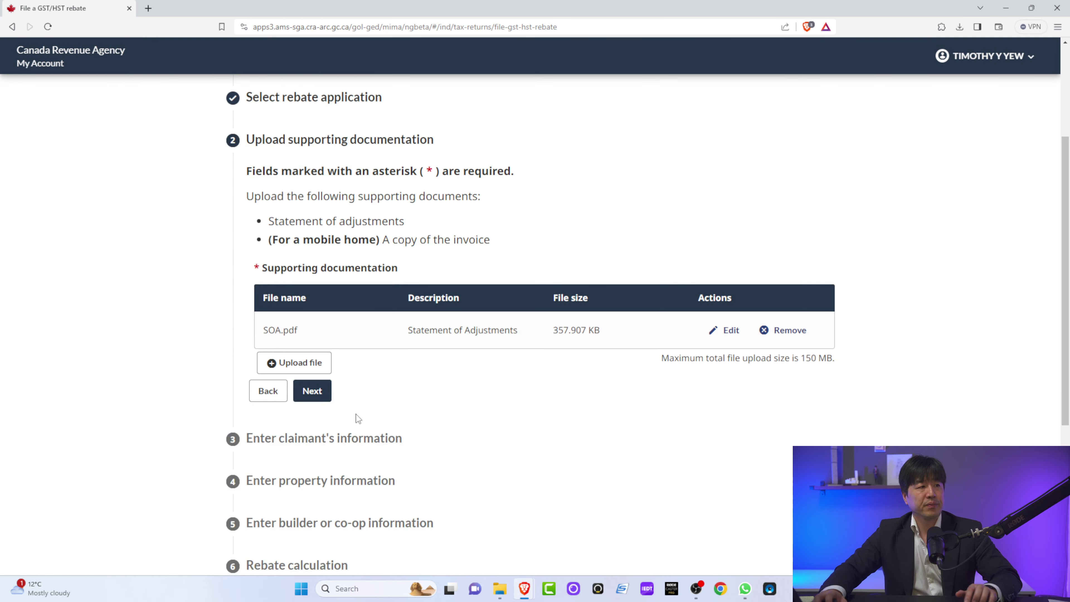
pyautogui.scroll(1, 340, 434)
pyautogui.click(322, 453)
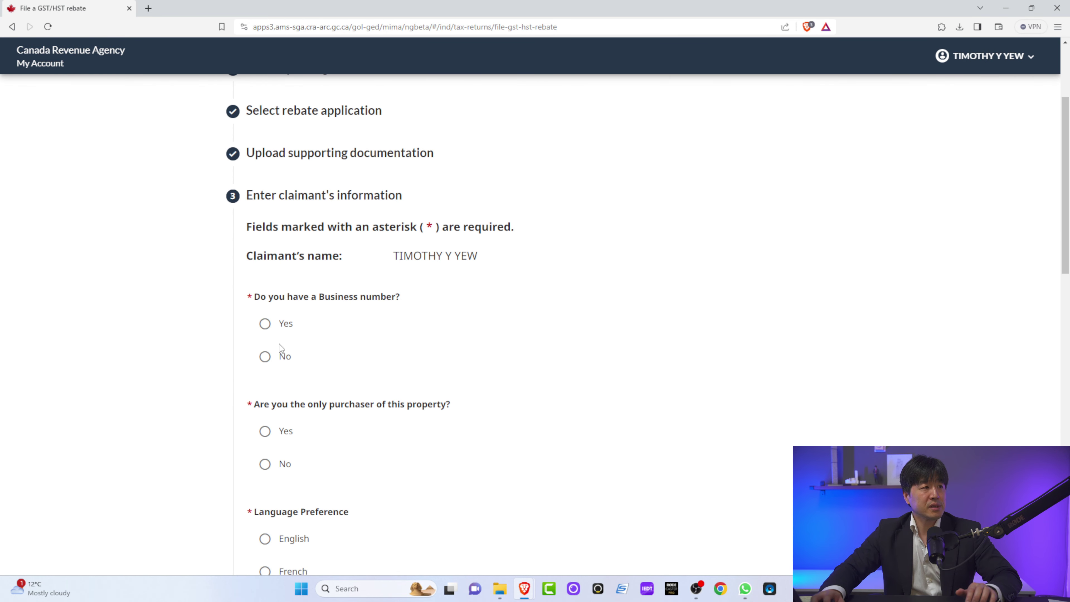
# Step: Answer No to having a Business number, mark the claimant as the only purchaser, and accept the saved home phone number
pyautogui.click(280, 354)
pyautogui.scroll(-3, 312, 359)
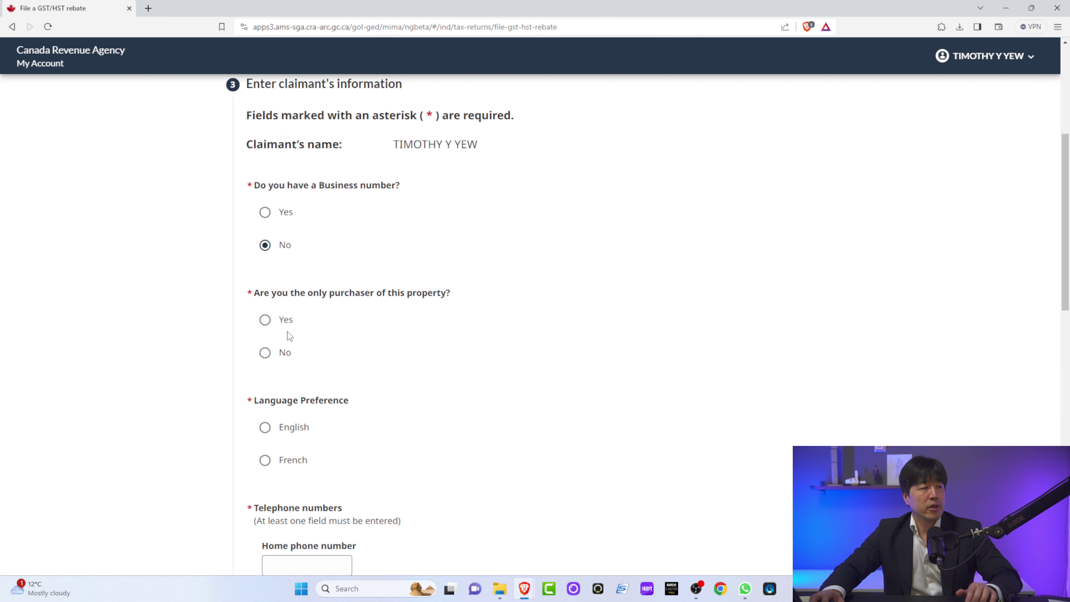
pyautogui.scroll(-1, 284, 295)
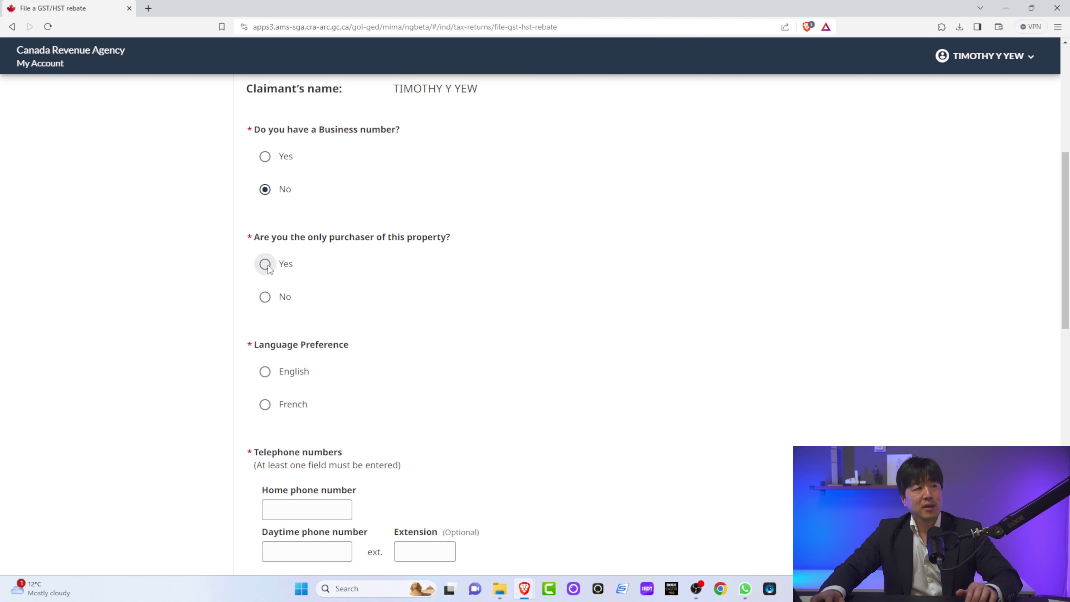
pyautogui.click(265, 296)
pyautogui.click(310, 387)
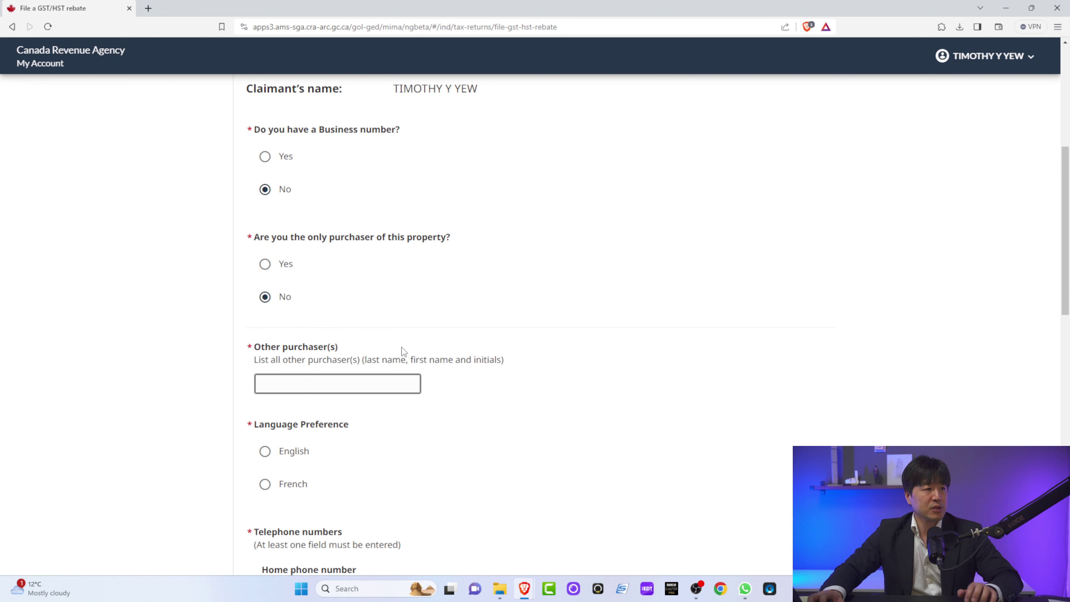
pyautogui.click(265, 264)
pyautogui.scroll(-2, 291, 316)
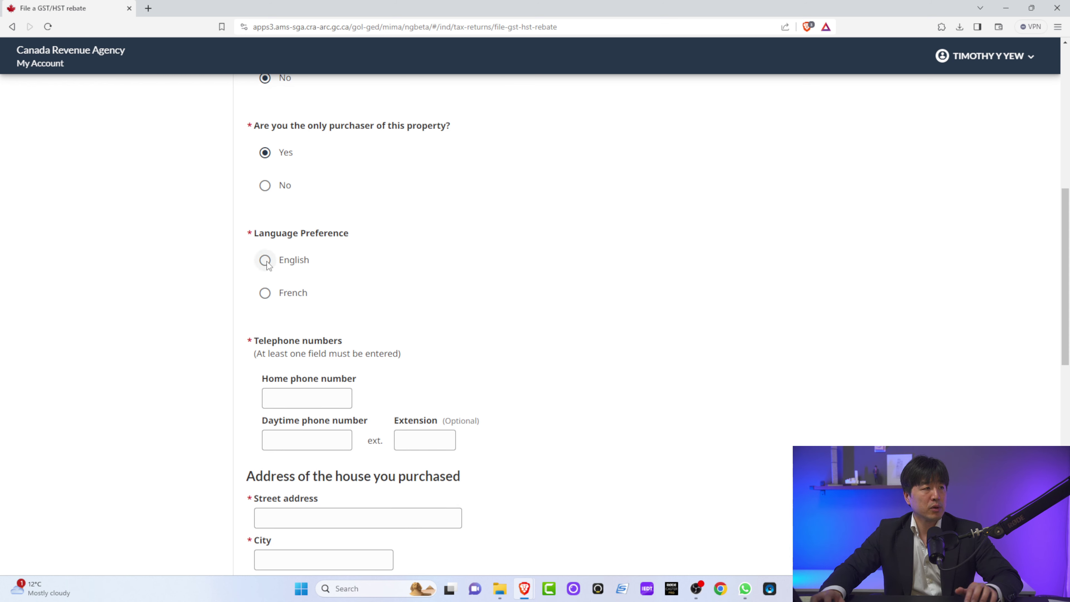
pyautogui.scroll(-2, 291, 312)
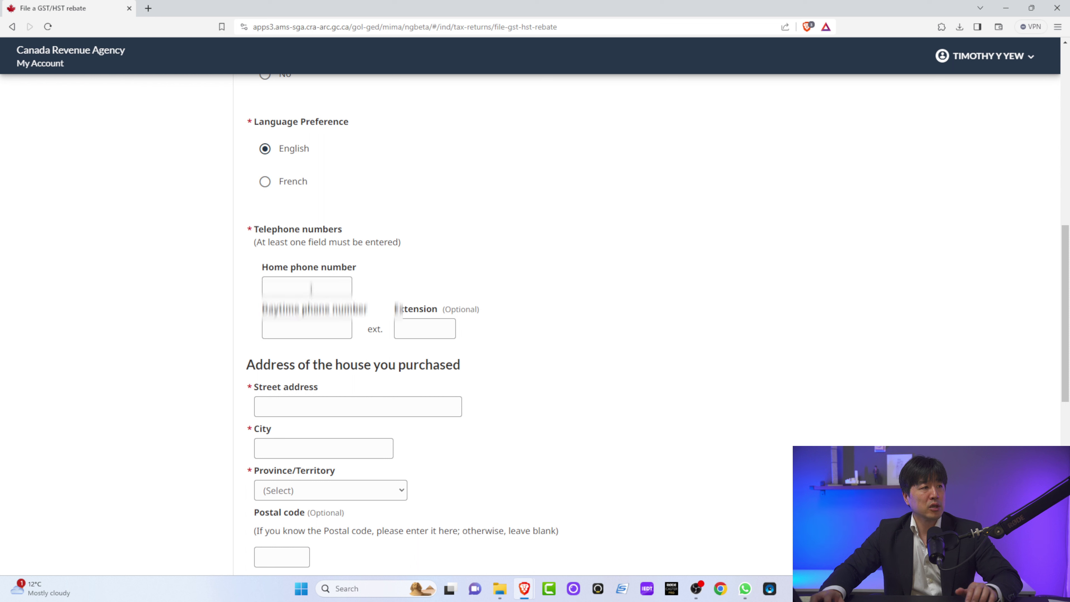
pyautogui.click(311, 289)
pyautogui.click(340, 312)
pyautogui.click(394, 274)
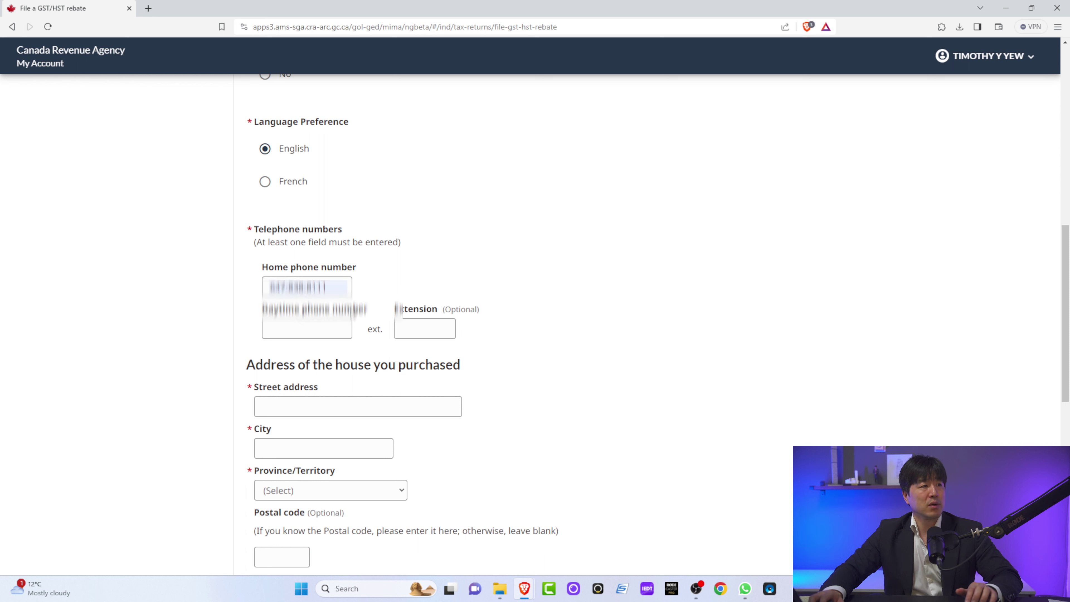
pyautogui.click(296, 403)
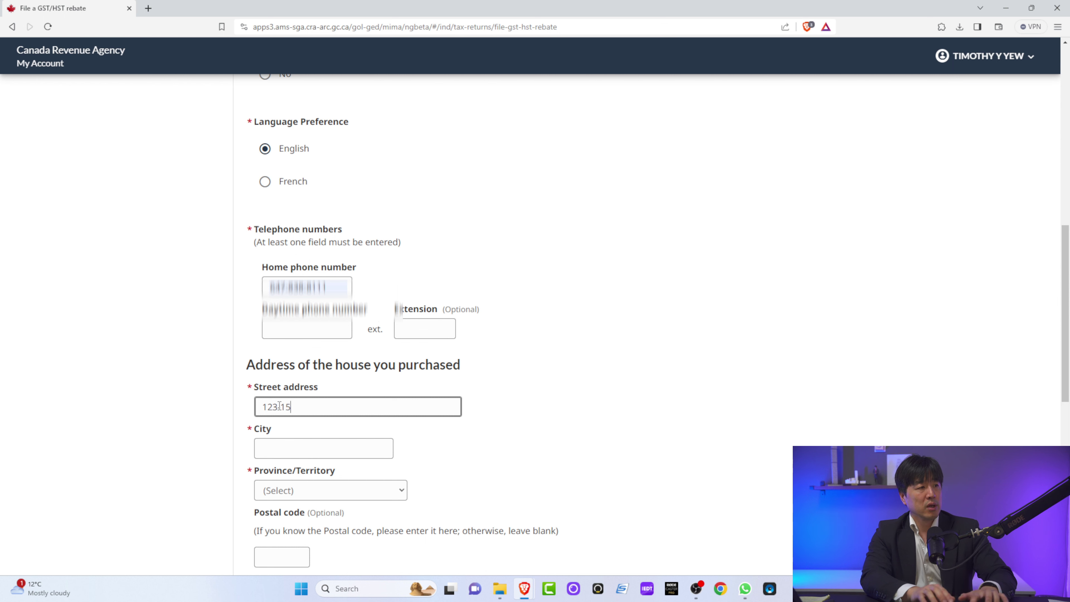
pyautogui.press('Tab')
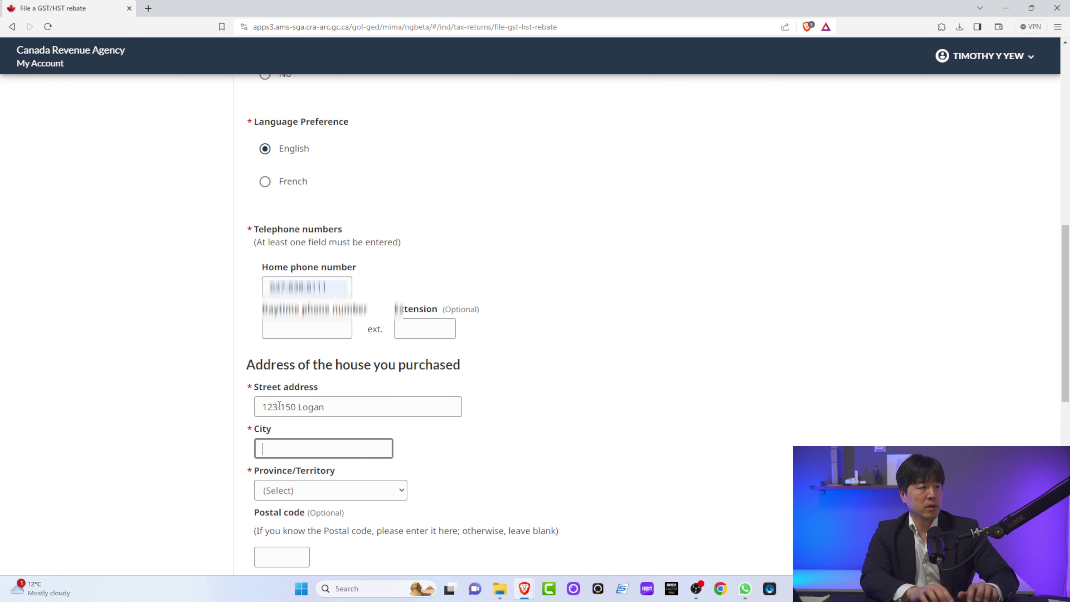
pyautogui.hotkey('shift', 'Tab')
pyautogui.press('Tab')
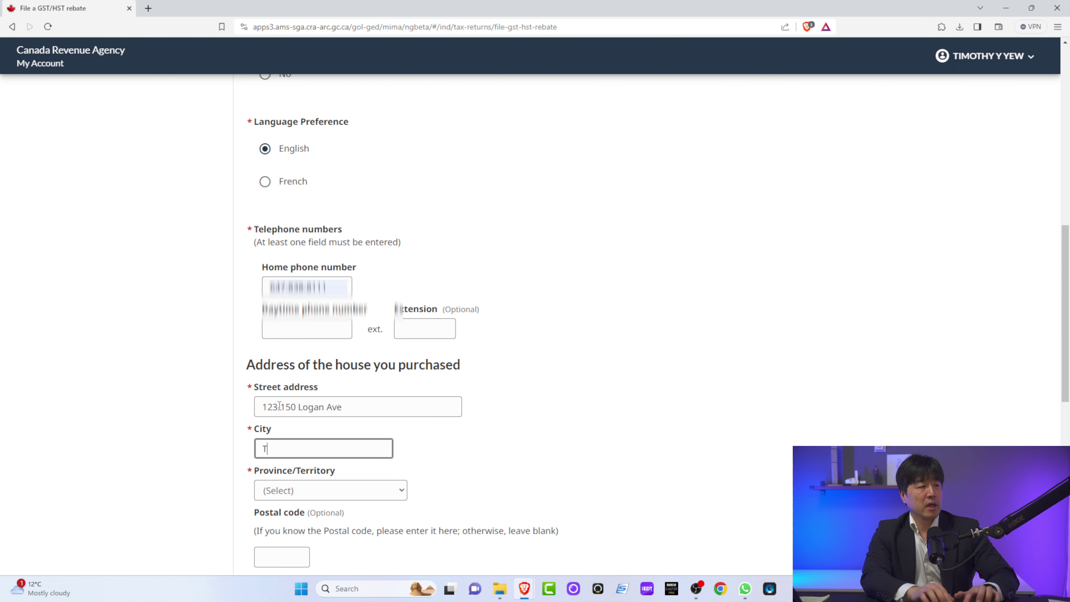
pyautogui.write('Toronto')
pyautogui.press('Tab')
pyautogui.press('o')
pyautogui.press('Tab')
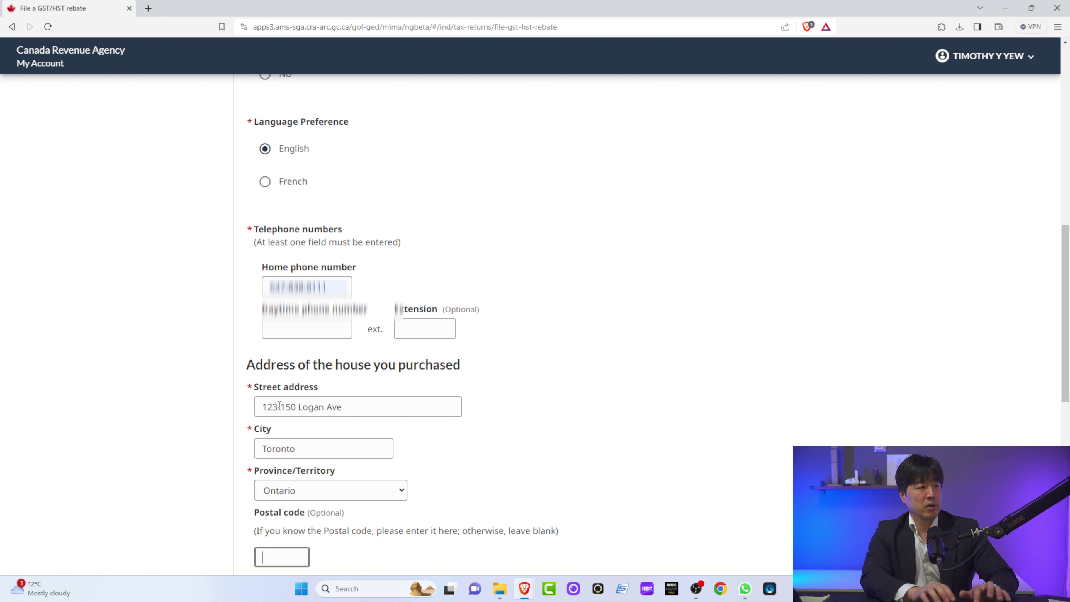
pyautogui.click(497, 498)
# Step: Answer Yes that the claimant's mailing address is the same as above
pyautogui.scroll(-5, 476, 484)
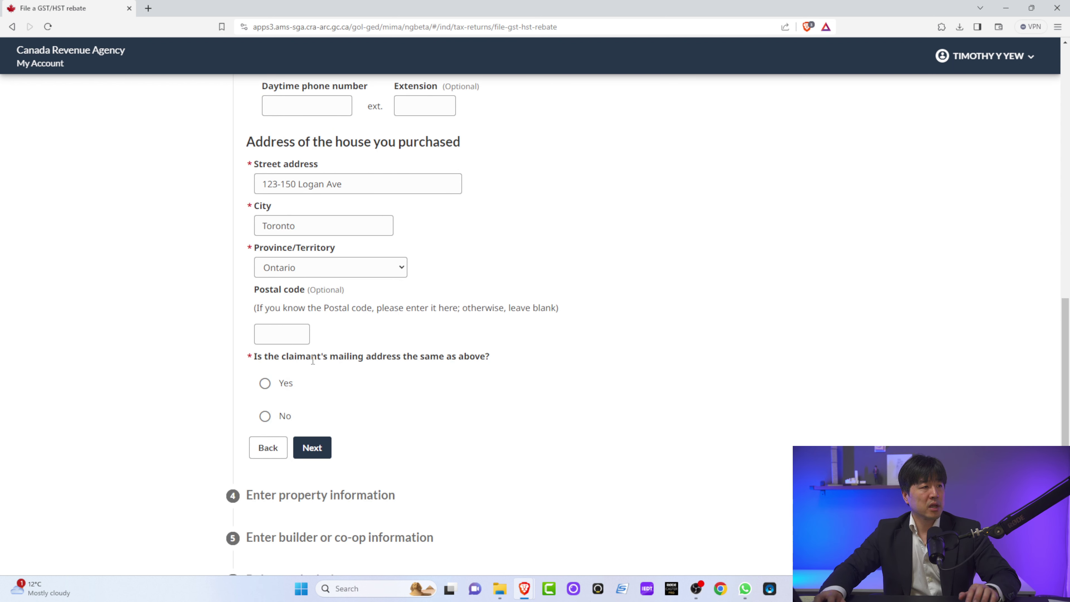
pyautogui.click(265, 384)
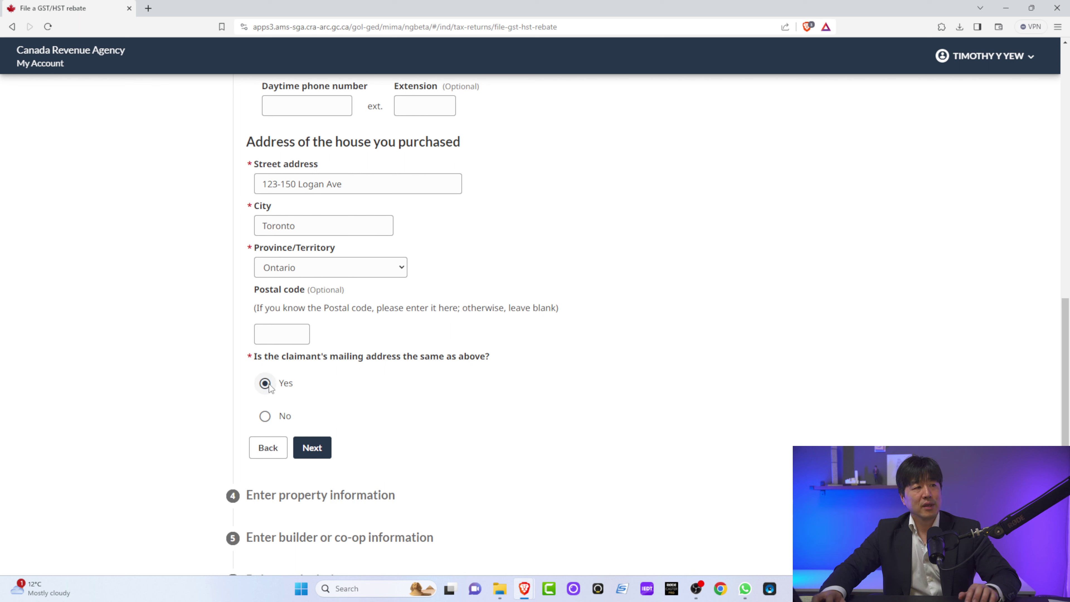
pyautogui.click(266, 417)
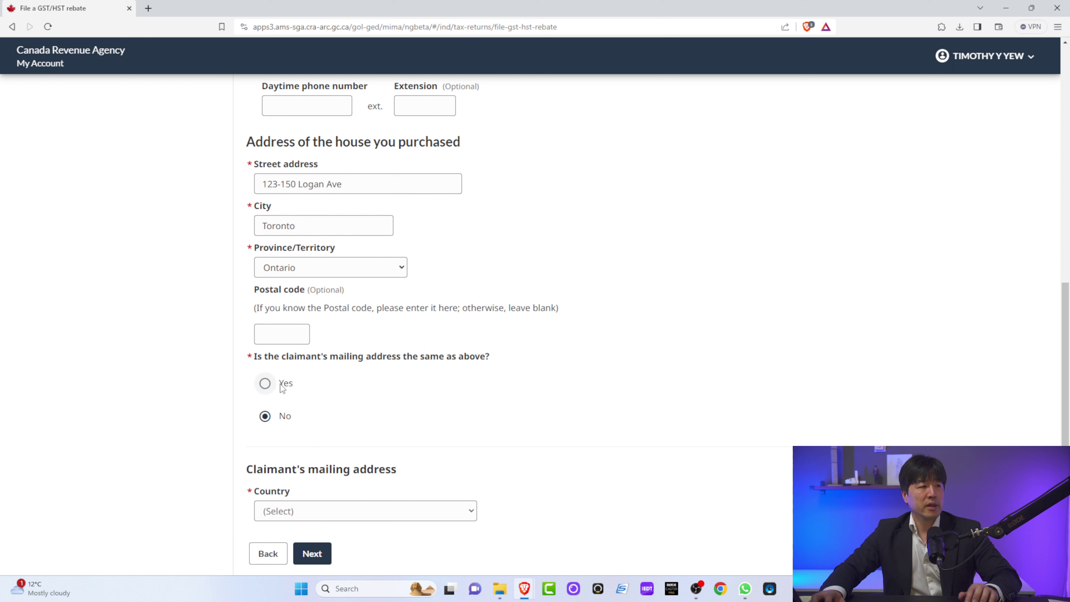
pyautogui.click(269, 384)
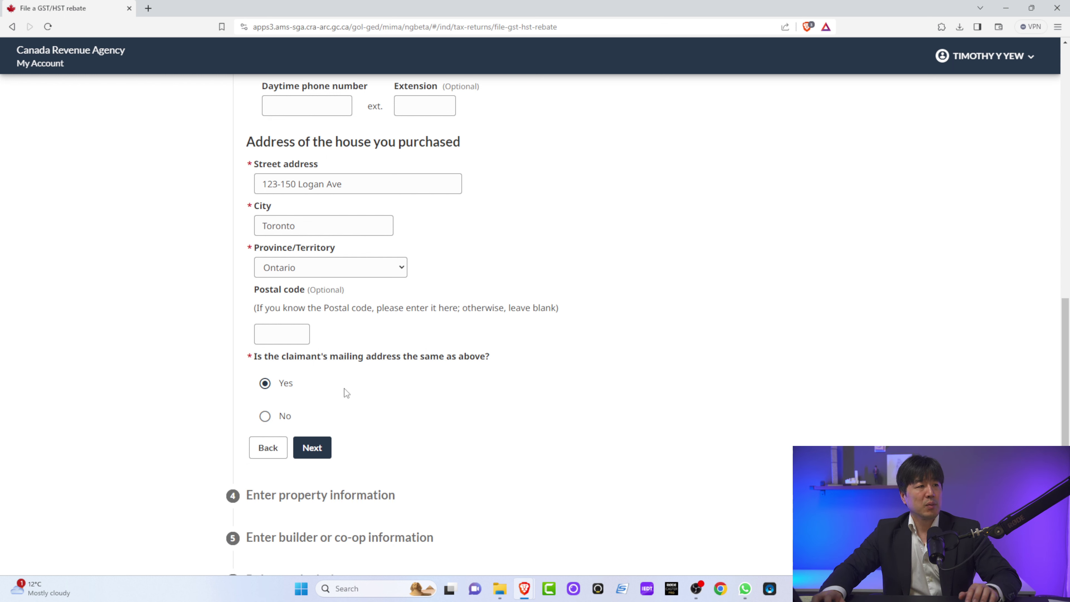
# Step: Continue to property information with Yes for primary residence, then check the agreement in APS.pdf
pyautogui.click(317, 451)
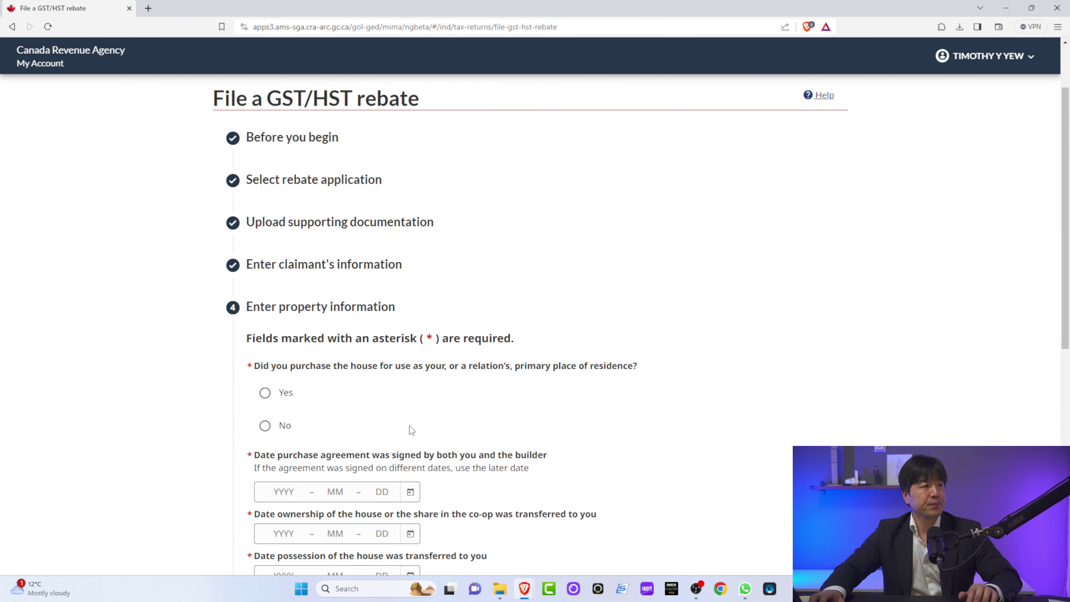
pyautogui.scroll(-3, 410, 426)
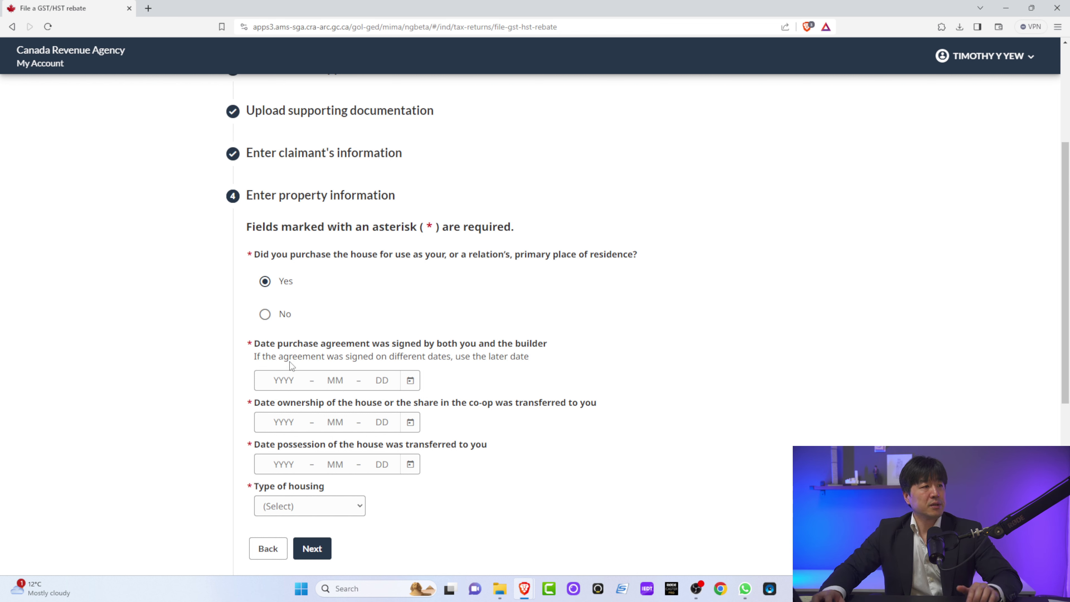
pyautogui.click(288, 378)
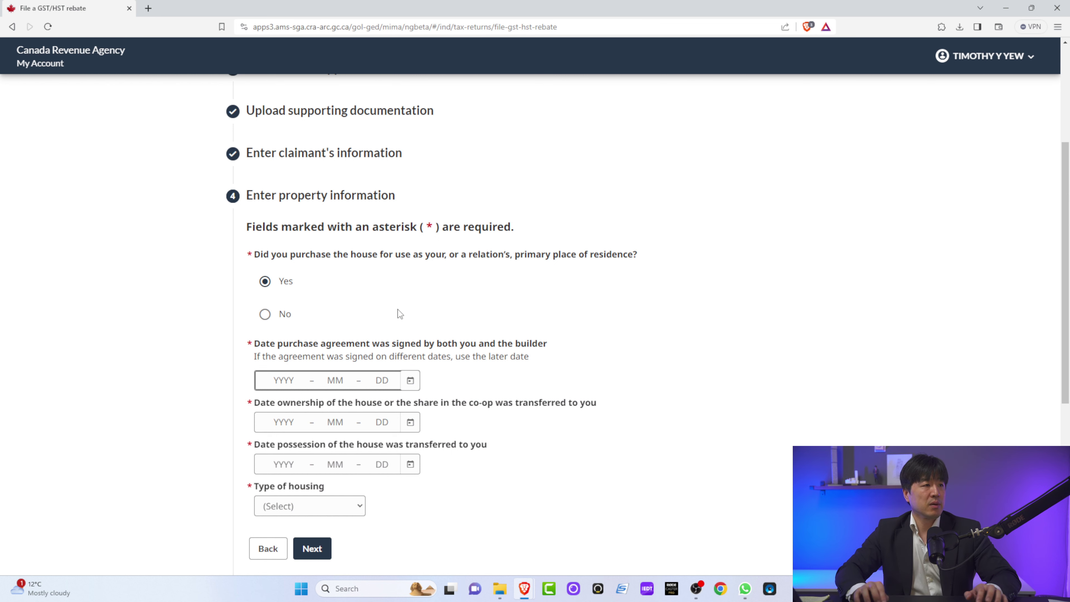
pyautogui.hotkey('alt', 'Tab')
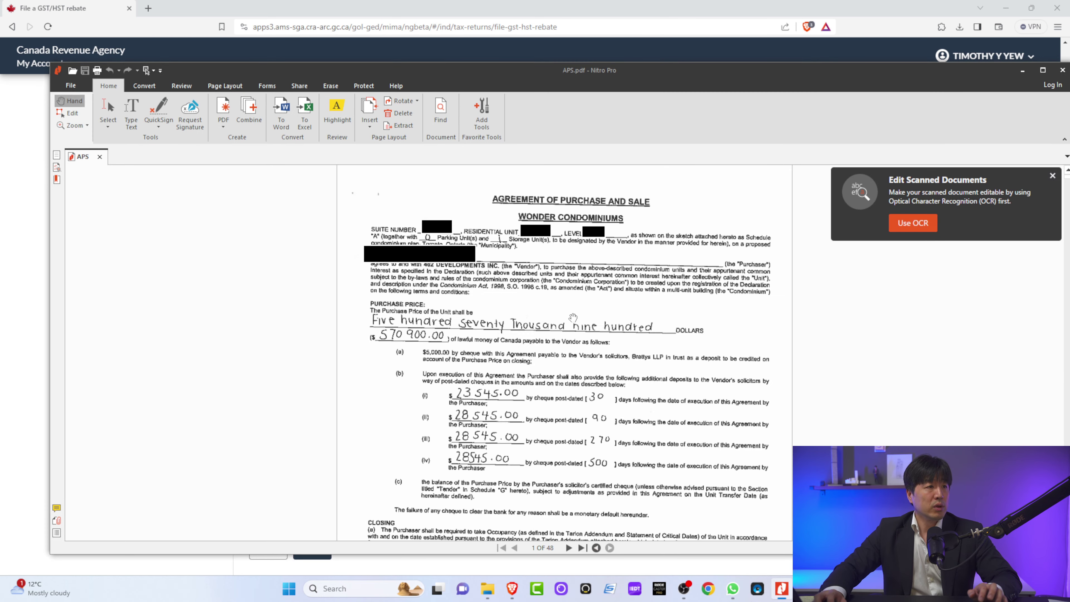
# Step: Find the 15 September 2018 signing date in APS.pdf's signature block, then return to the form
pyautogui.scroll(-7, 573, 317)
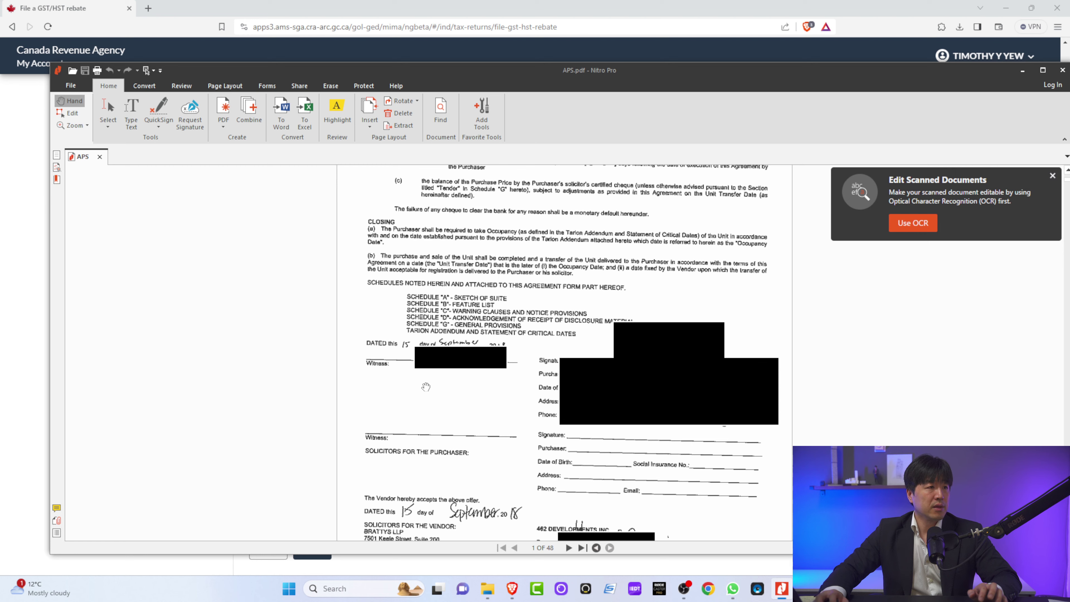
pyautogui.scroll(-2, 426, 387)
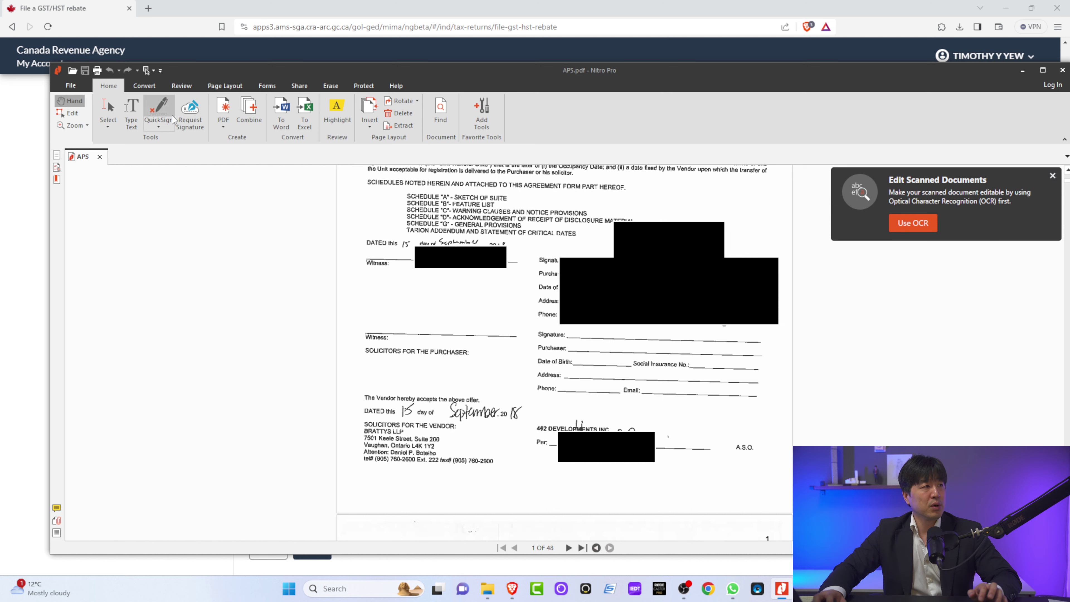
pyautogui.click(29, 186)
# Step: Enter 2018-09-15 as the purchase agreement signing date
pyautogui.click(279, 380)
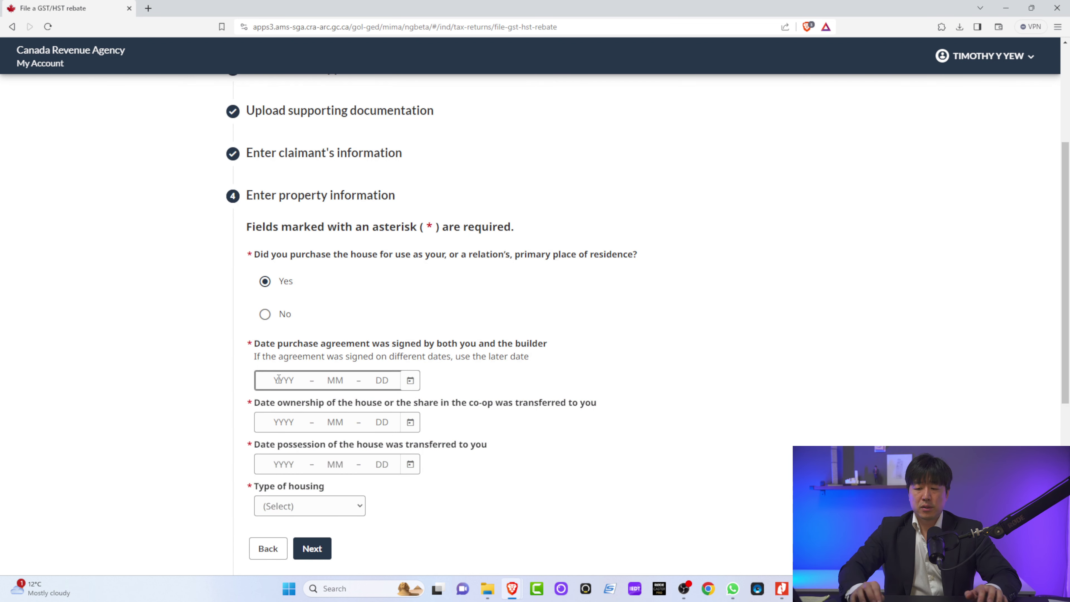
pyautogui.write('2018 – 09 – 15')
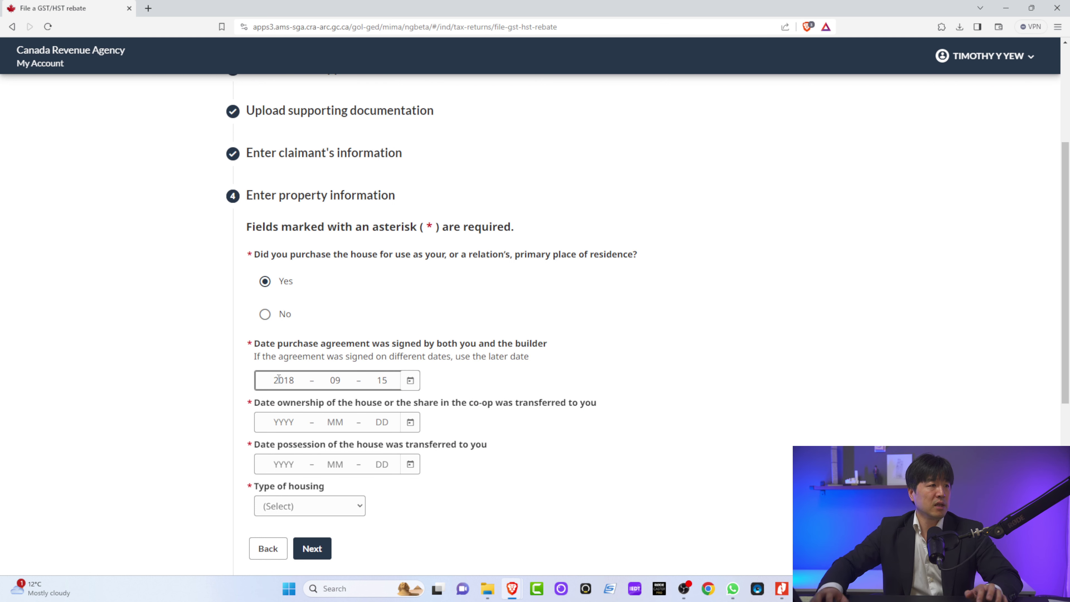
pyautogui.click(228, 406)
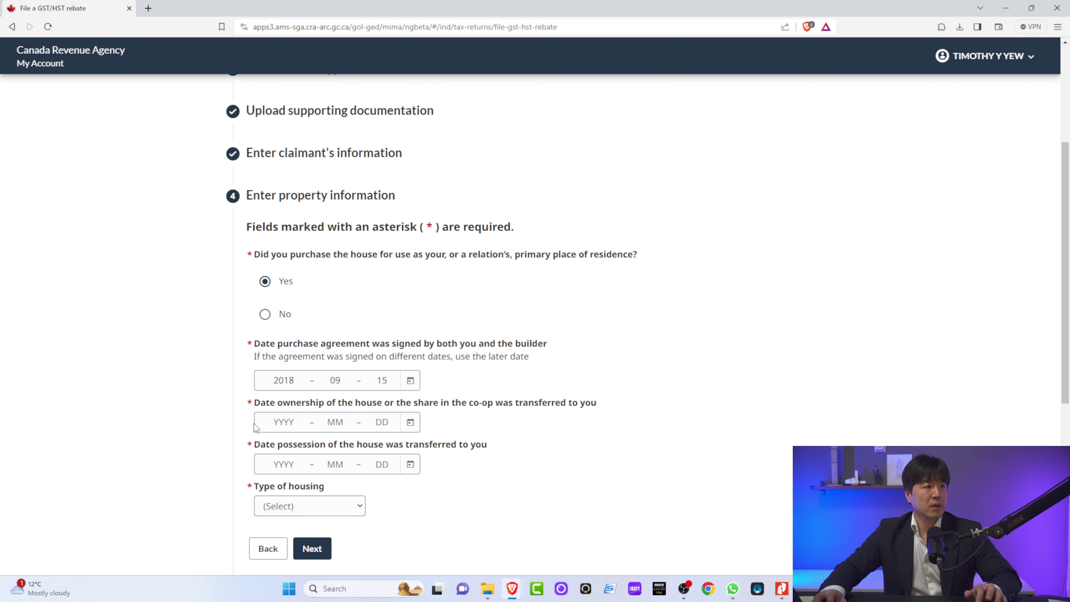
pyautogui.scroll(-1, 257, 429)
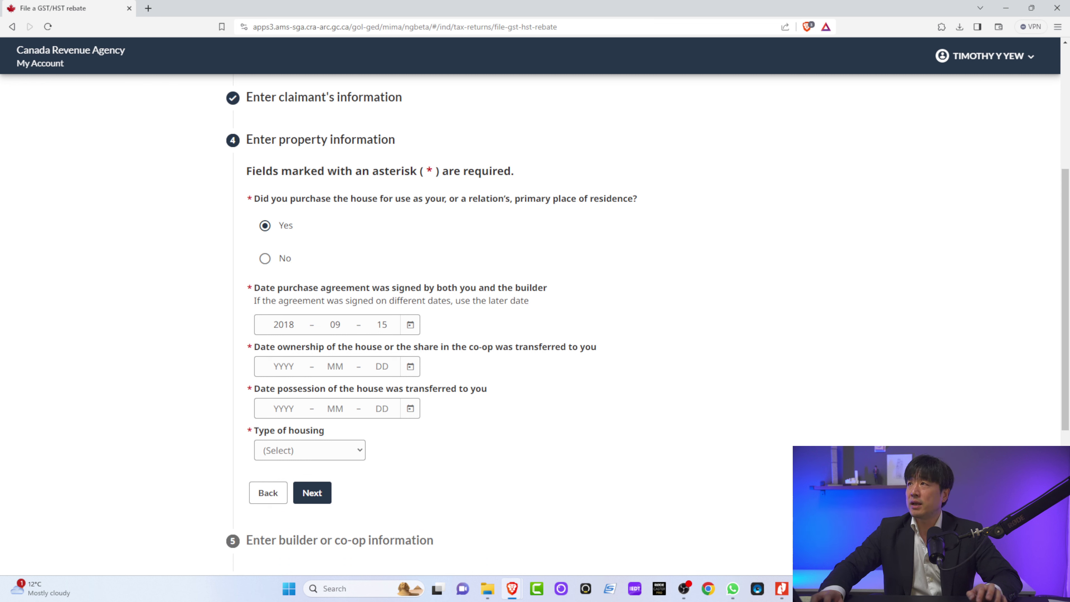
pyautogui.hotkey('alt', 'Tab')
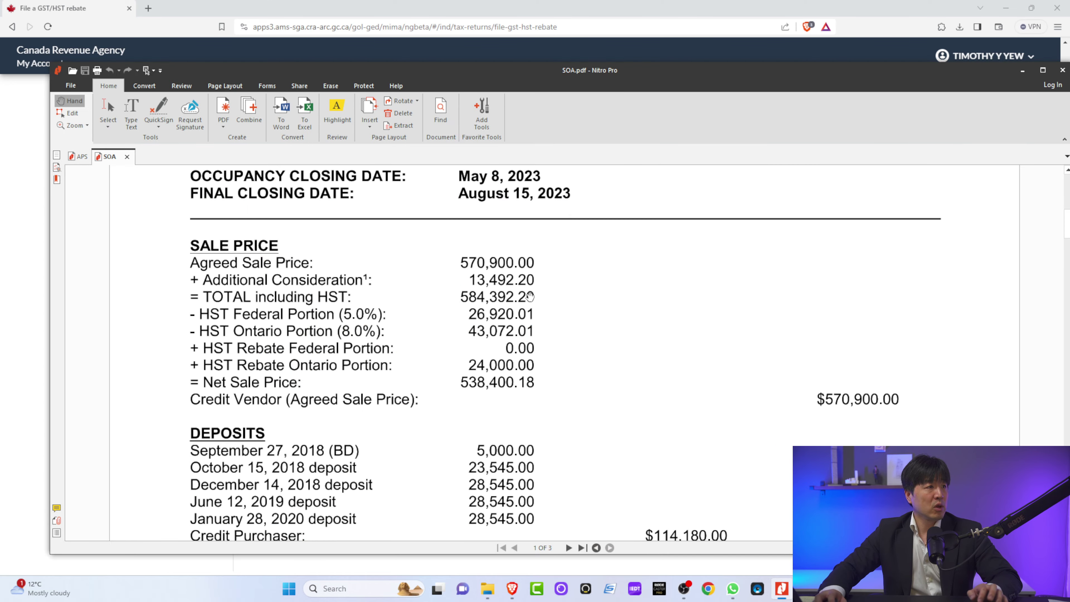
# Step: Read the May 8, 2023 occupancy and August 15, 2023 closing dates in SOA.pdf
pyautogui.scroll(6, 557, 300)
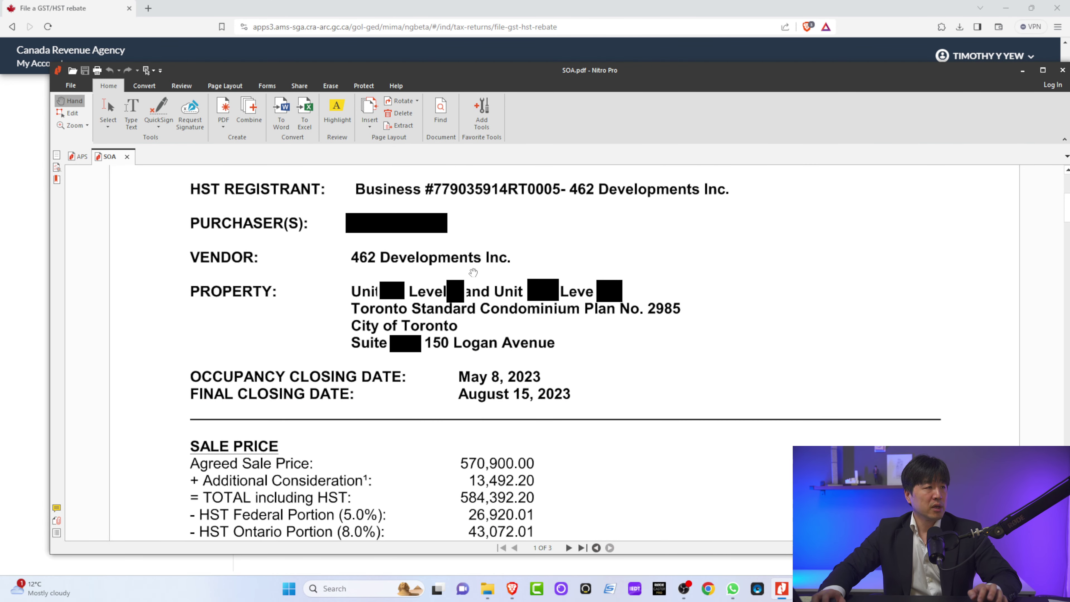
pyautogui.scroll(-1, 504, 321)
pyautogui.scroll(-2, 499, 313)
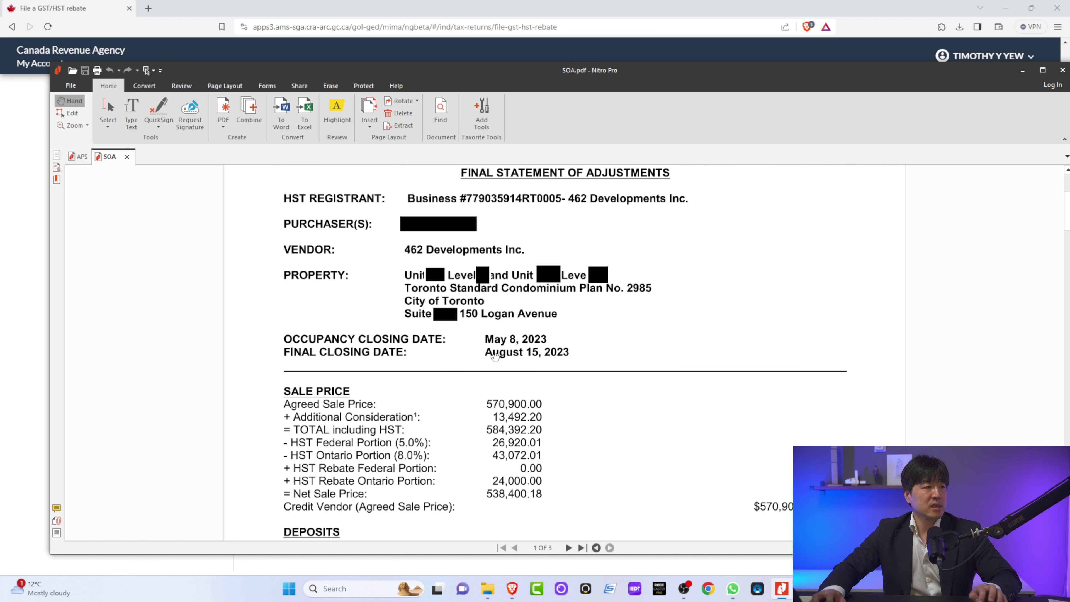
pyautogui.click(21, 277)
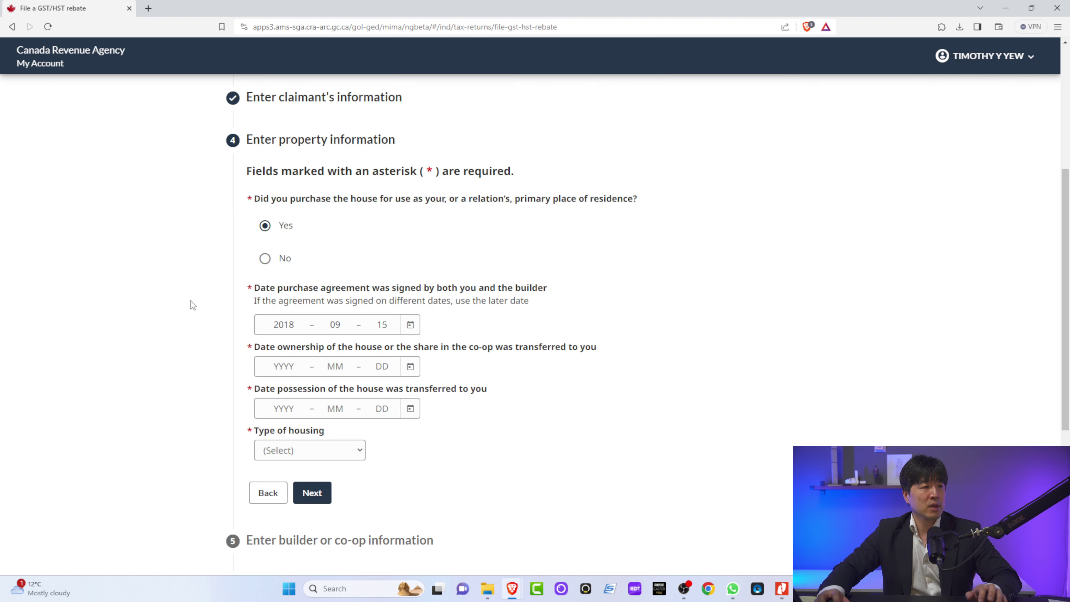
# Step: Enter ownership transfer date 2023-08-15 and possession date 2023-05-08
pyautogui.click(285, 367)
pyautogui.write('2023')
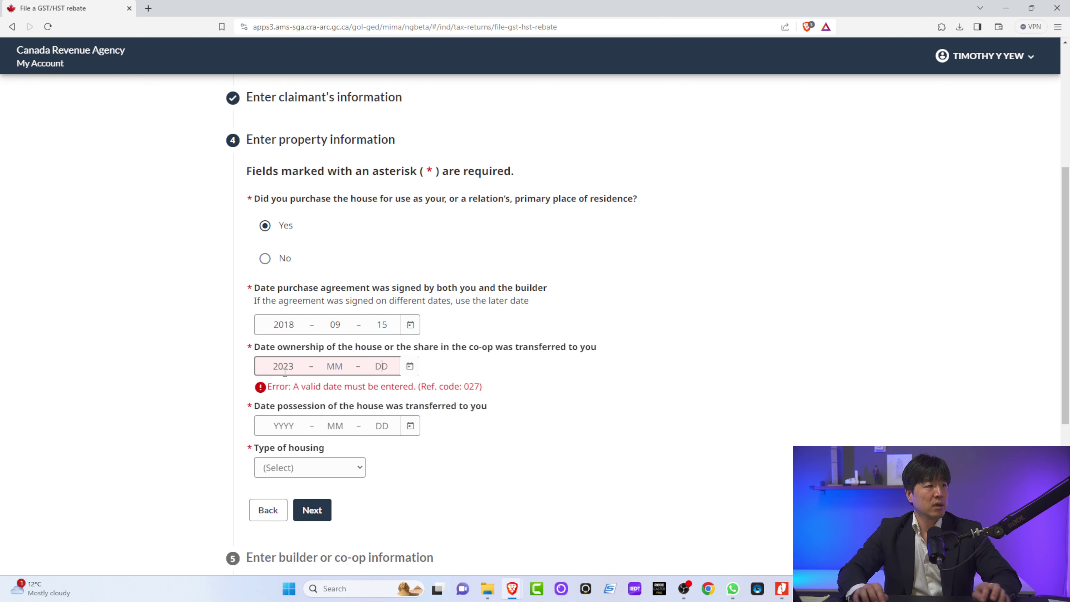
pyautogui.write(' – 08 – 15')
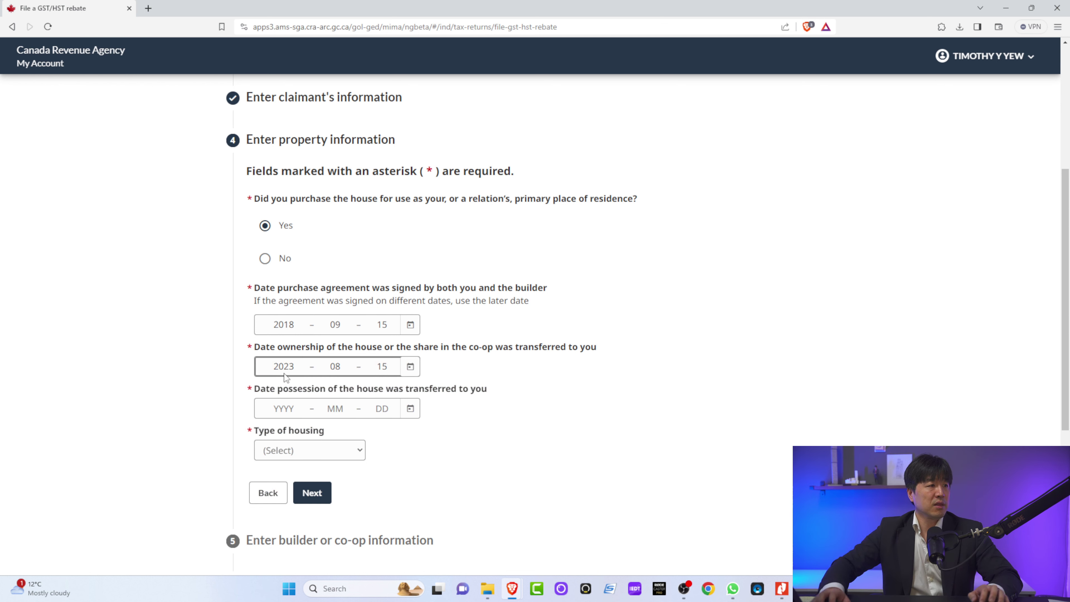
pyautogui.click(511, 396)
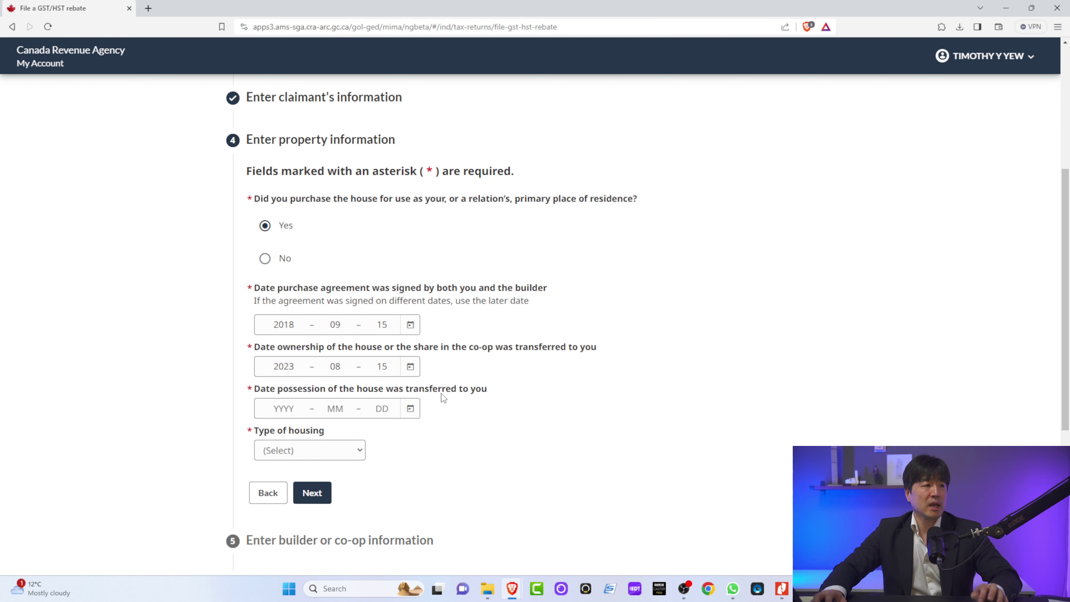
pyautogui.hotkey('alt', 'Tab')
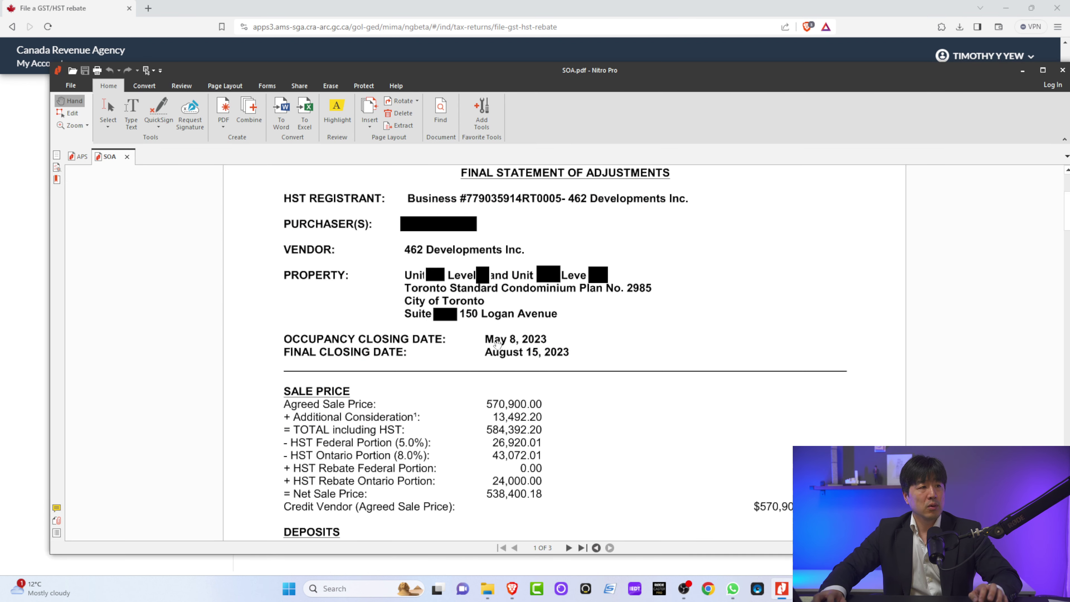
pyautogui.hotkey('alt', 'Tab')
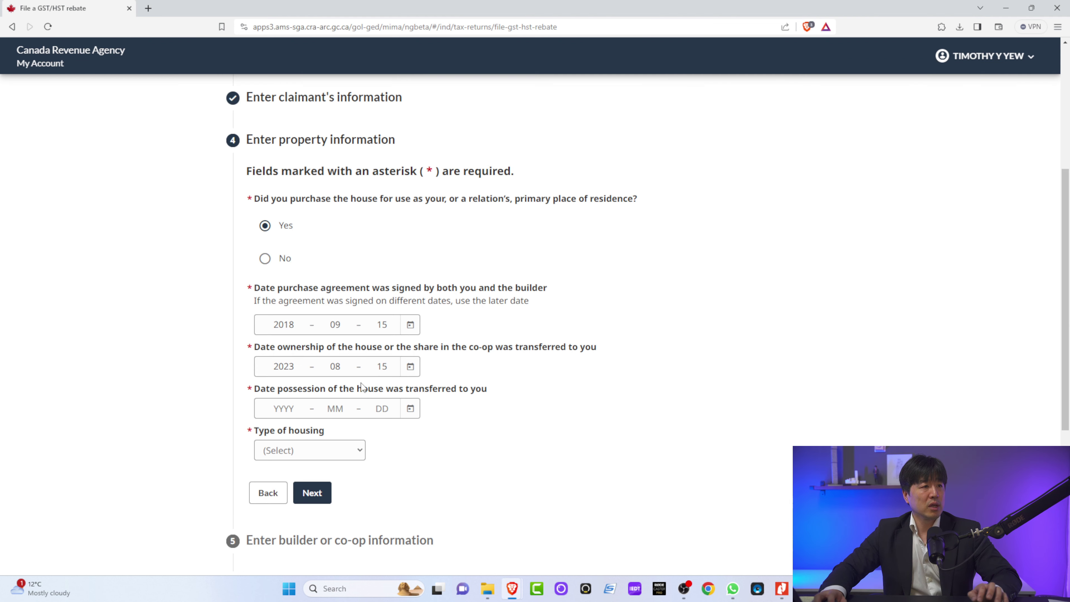
pyautogui.click(285, 408)
pyautogui.write('20230508')
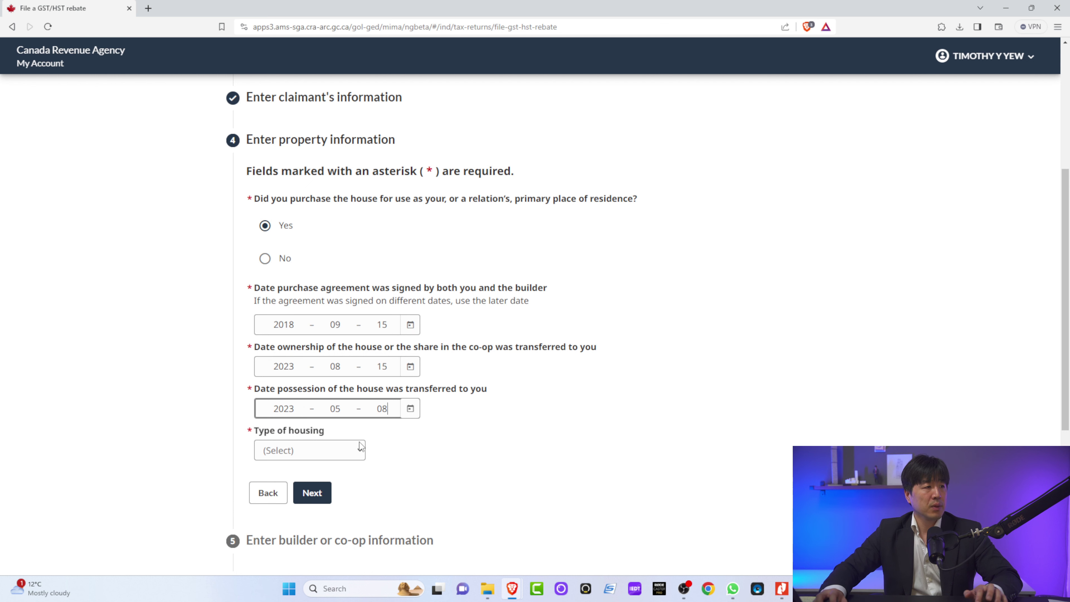
# Step: Set the type of housing to House
pyautogui.click(353, 457)
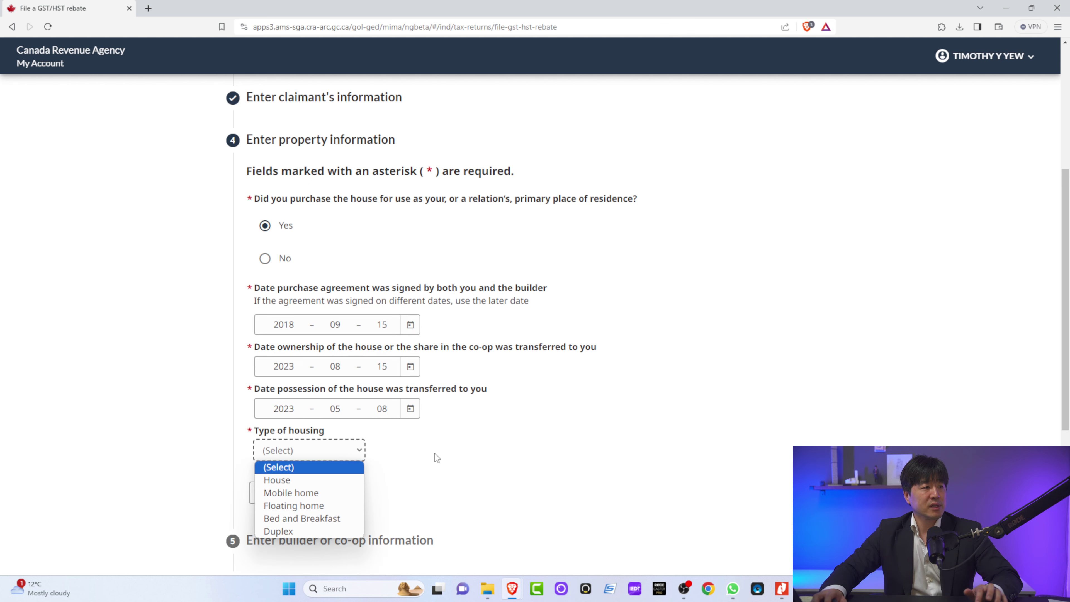
pyautogui.scroll(-1, 435, 454)
pyautogui.click(352, 394)
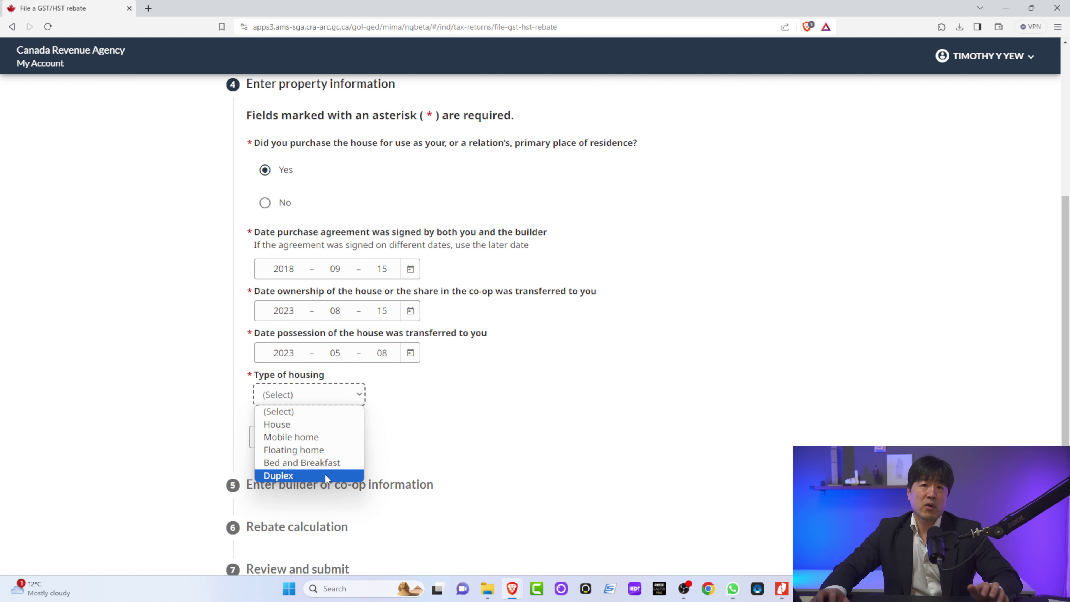
pyautogui.click(340, 427)
pyautogui.click(418, 416)
# Step: Enter 'TSCP 2985 Unit 23 Level 1' as the legal description under Other, checked against SOA.pdf
pyautogui.scroll(-4, 418, 413)
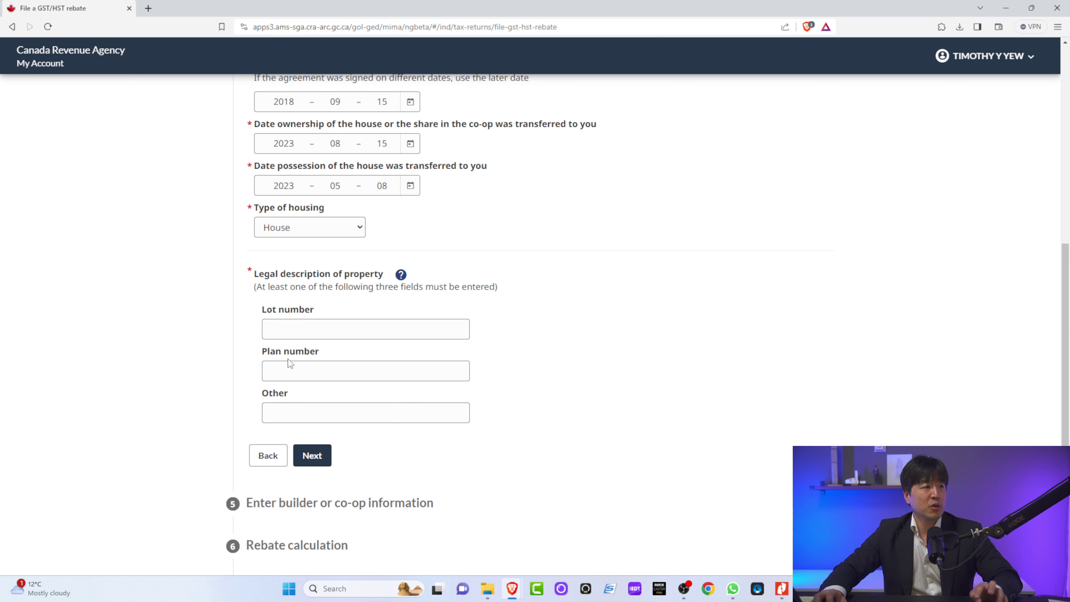
pyautogui.click(292, 411)
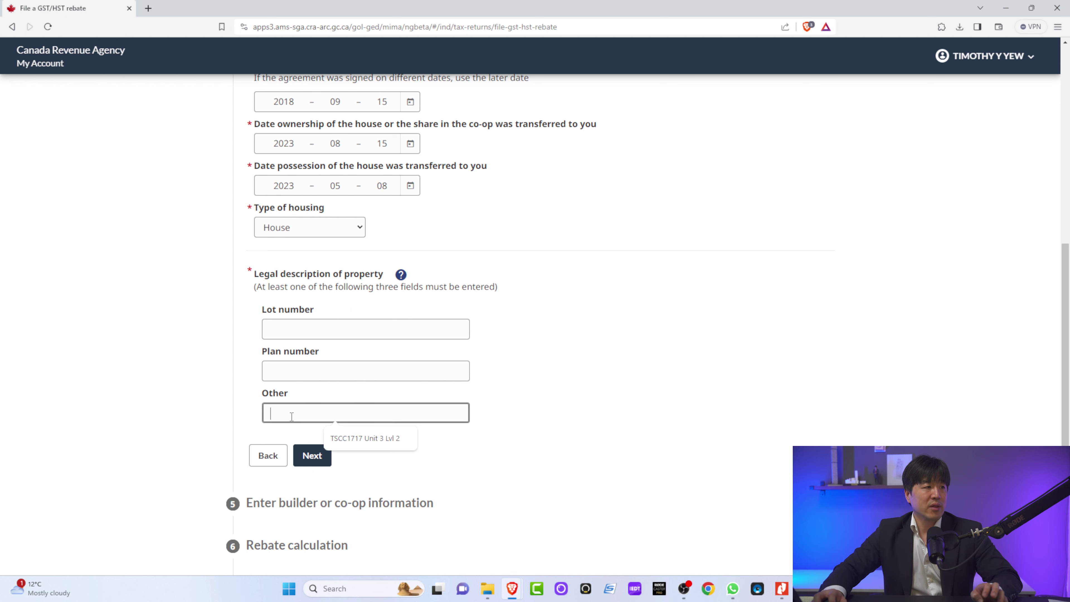
pyautogui.hotkey('alt', 'Tab')
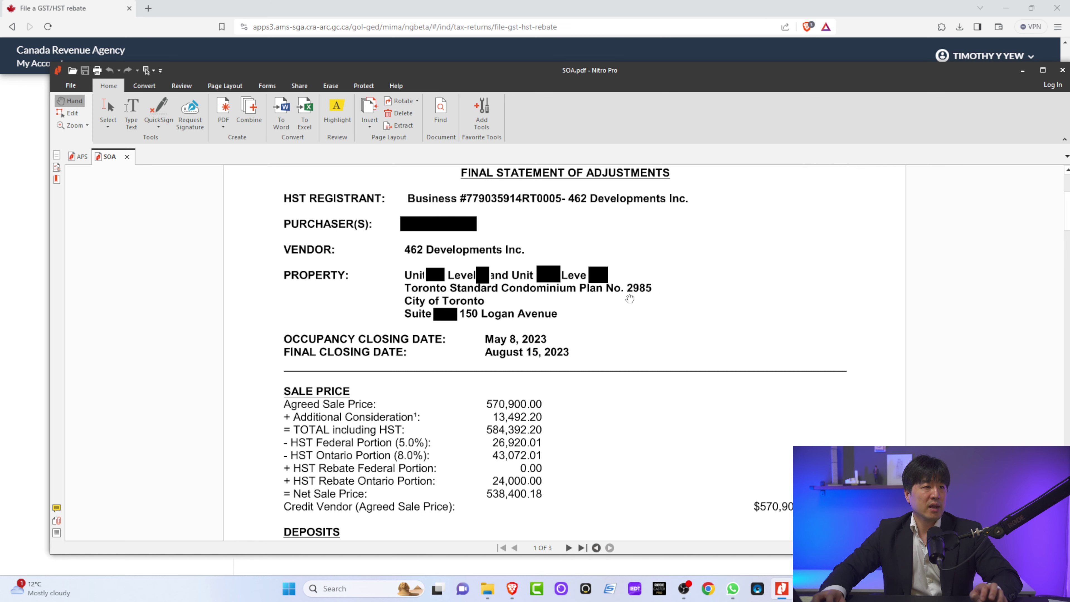
pyautogui.hotkey('alt', 'Tab')
pyautogui.write('TS')
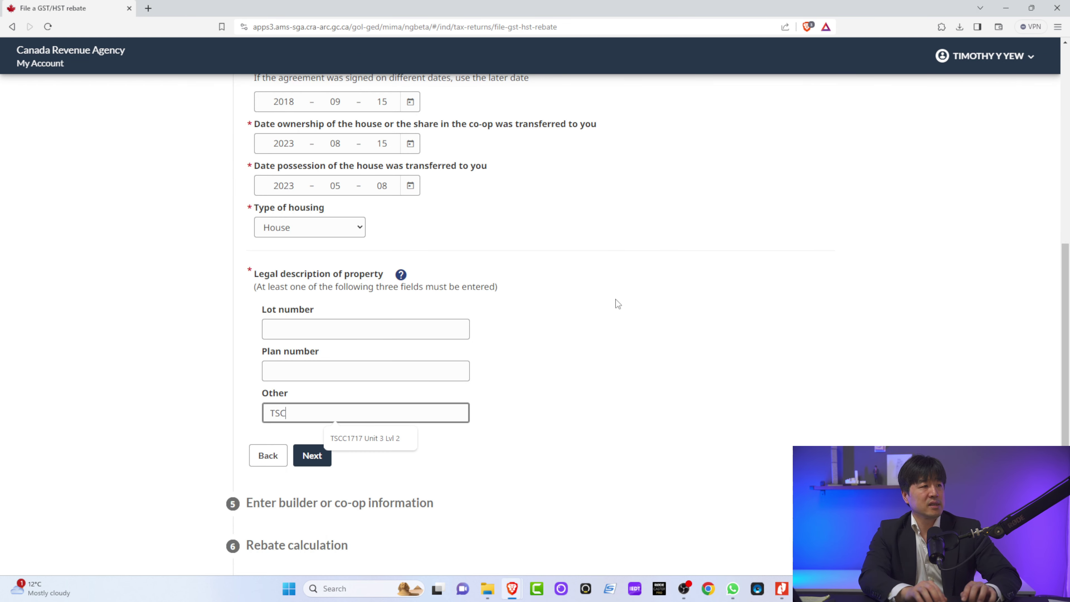
pyautogui.write('CP 29')
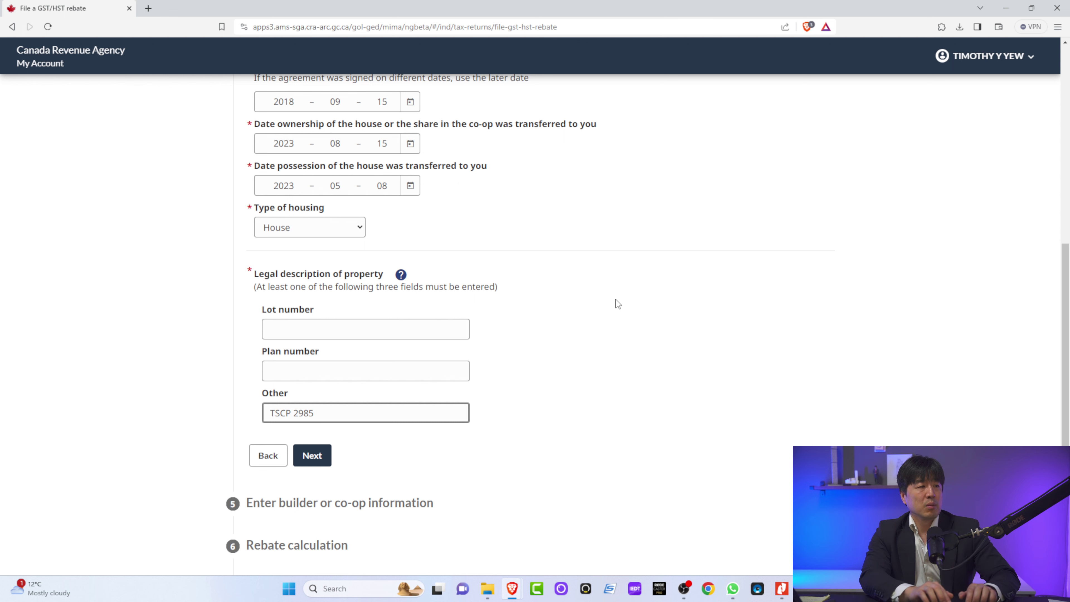
pyautogui.write('85')
pyautogui.hotkey('alt', 'Tab')
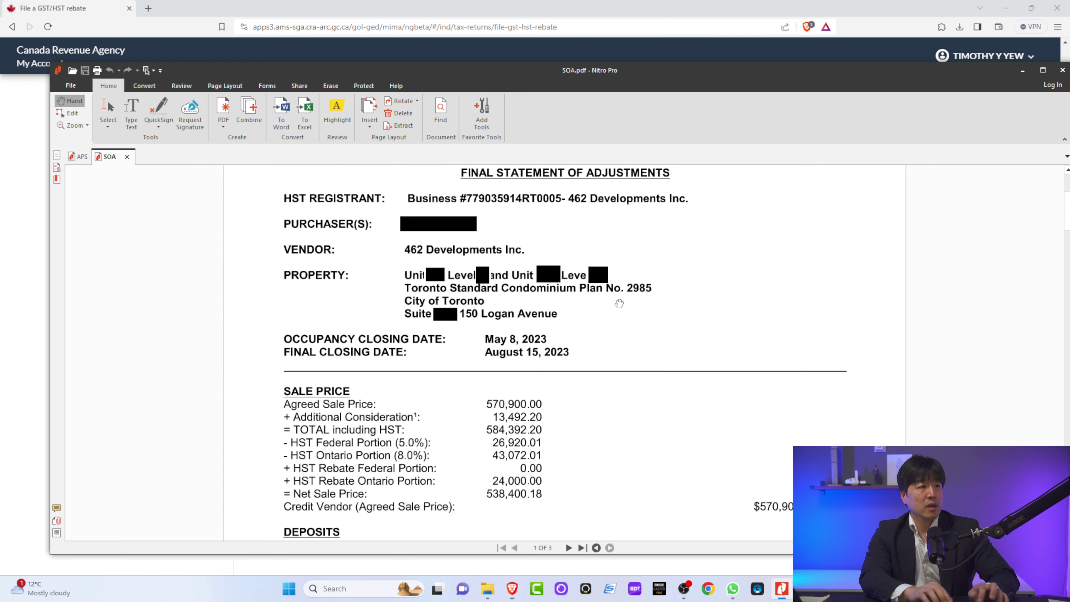
pyautogui.hotkey('alt', 'Tab')
pyautogui.write('Unit 23')
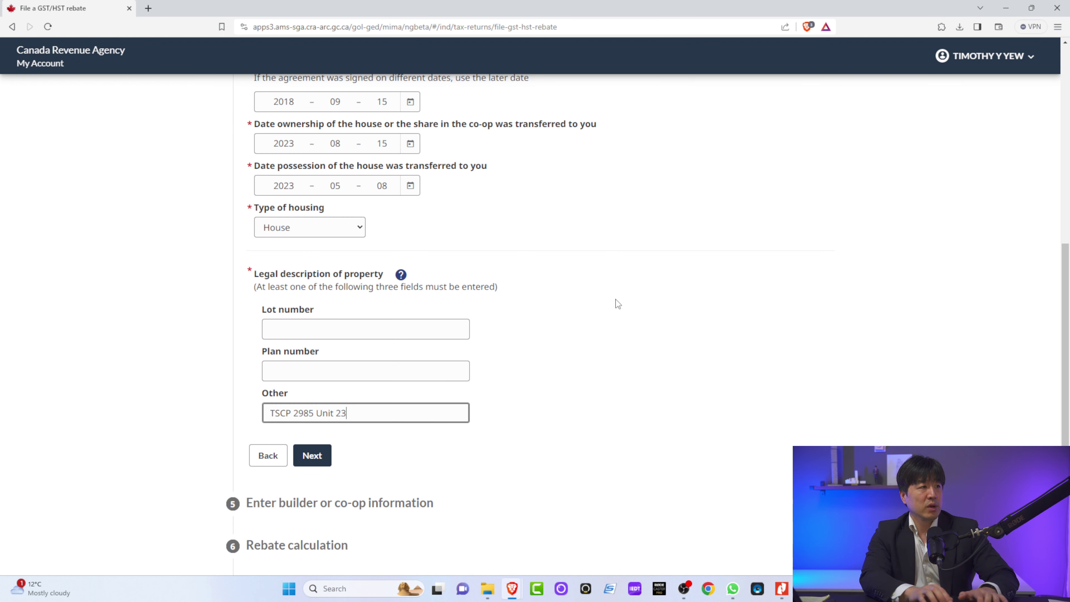
pyautogui.write(' Level 1')
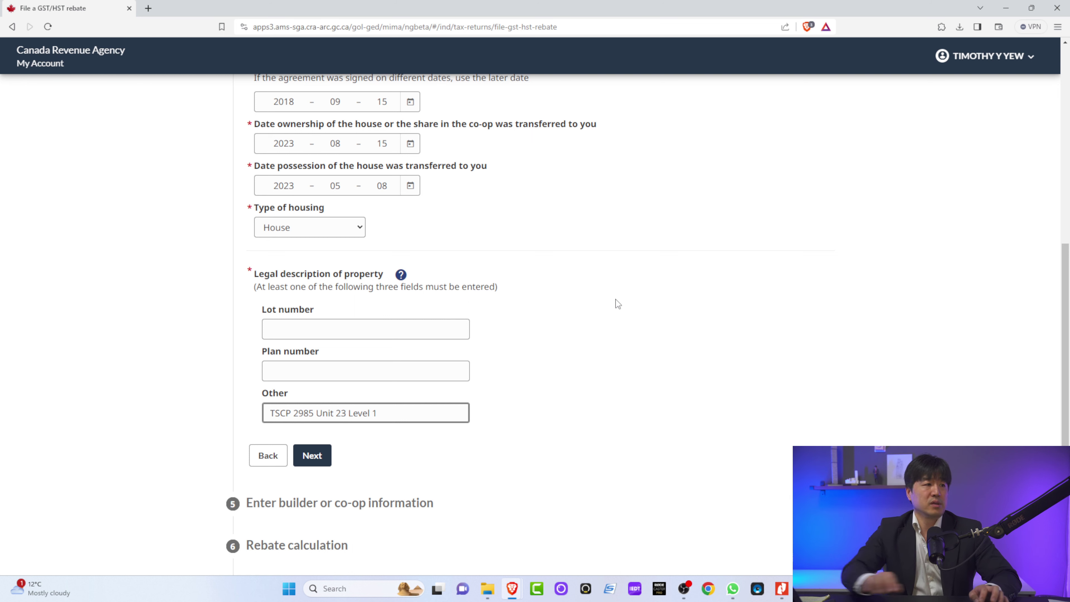
pyautogui.click(618, 305)
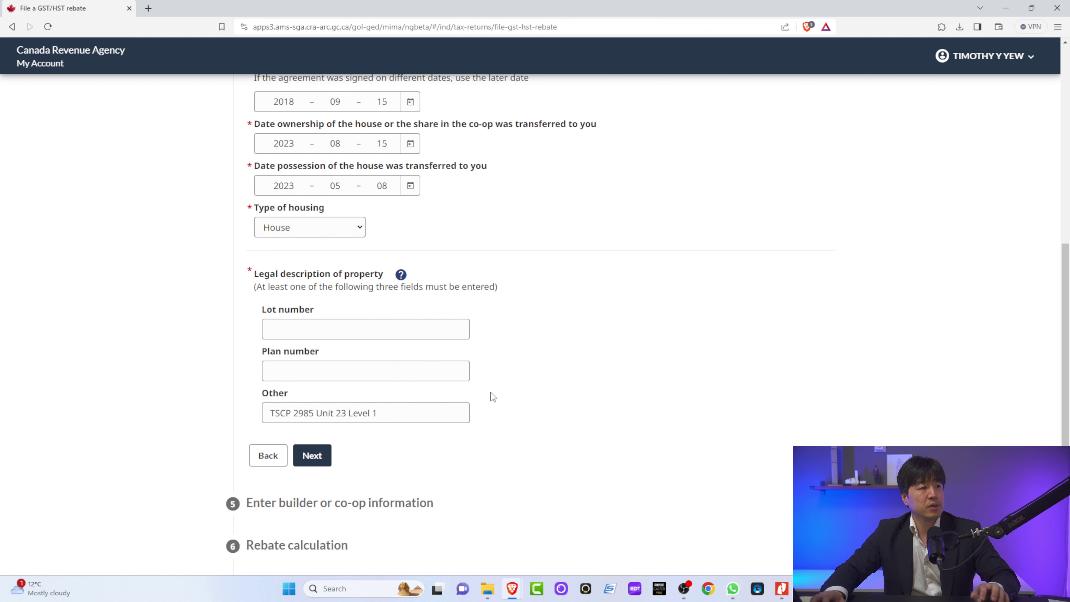
pyautogui.scroll(5, 505, 377)
pyautogui.scroll(-4, 517, 378)
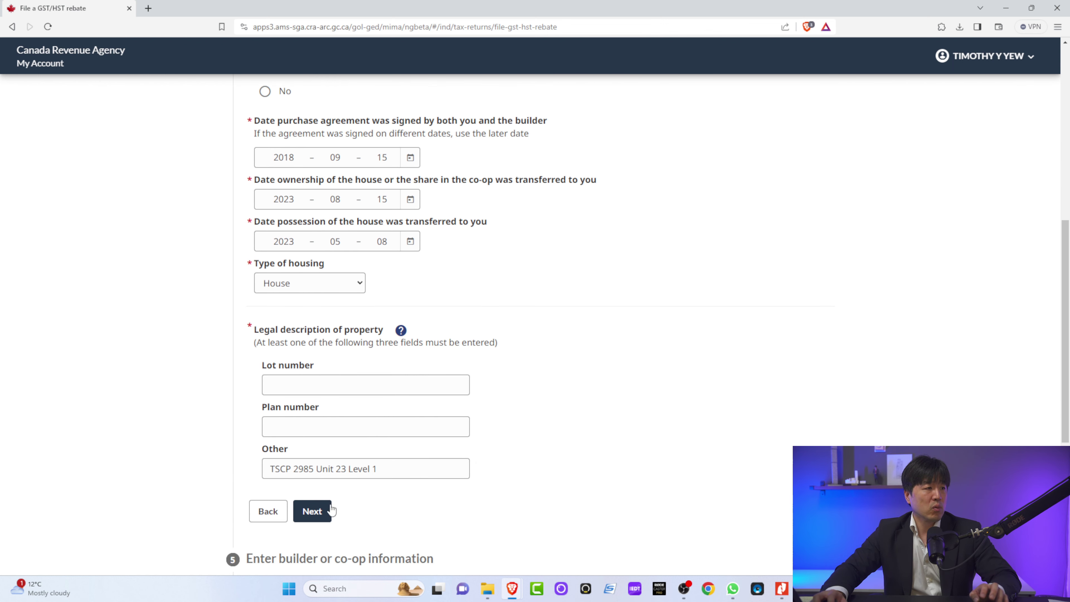
pyautogui.scroll(-2, 397, 489)
# Step: In the builder or co-op section, leave name and number blank and select No for builder crediting the rebate
pyautogui.click(319, 412)
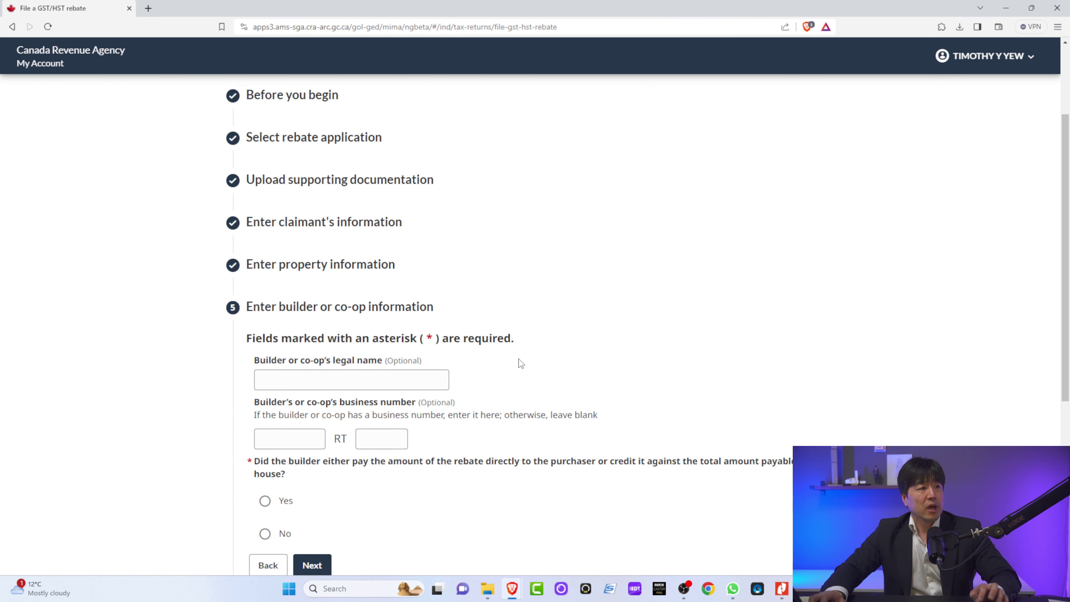
pyautogui.scroll(-1, 519, 360)
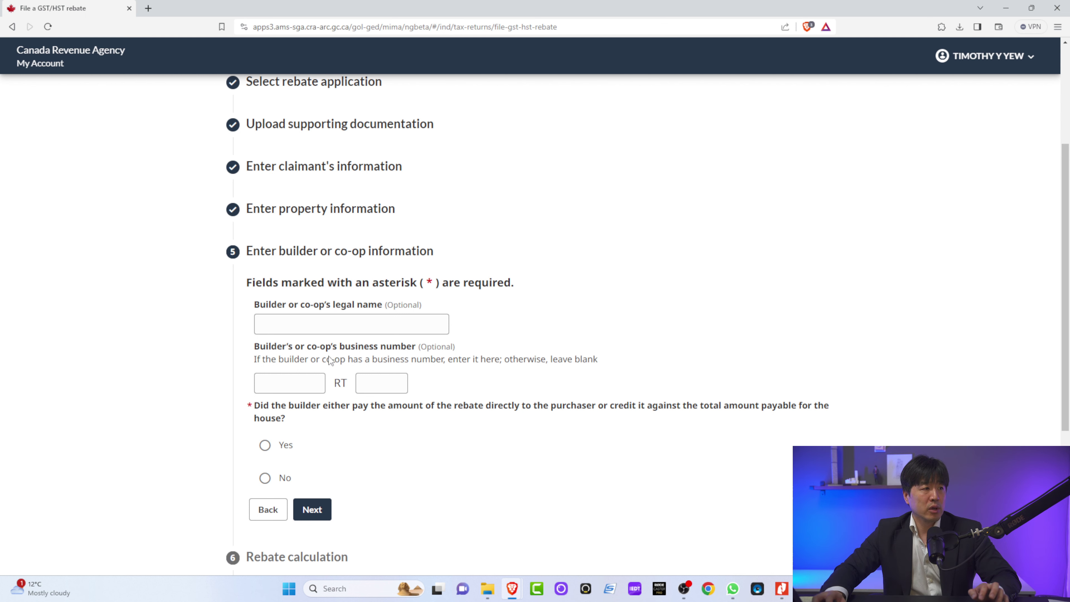
pyautogui.scroll(-1, 399, 401)
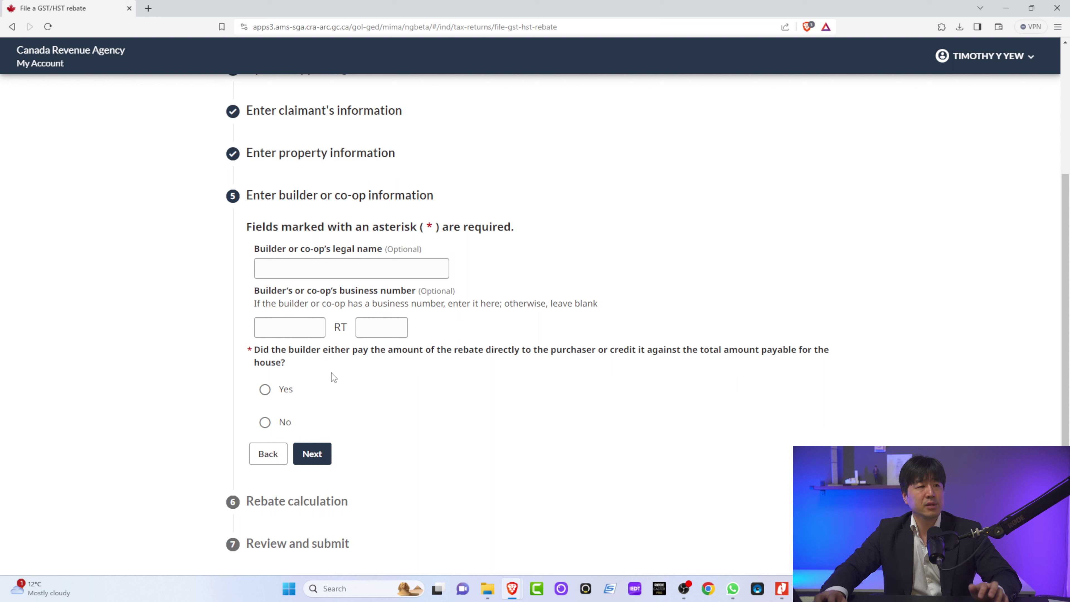
pyautogui.click(265, 422)
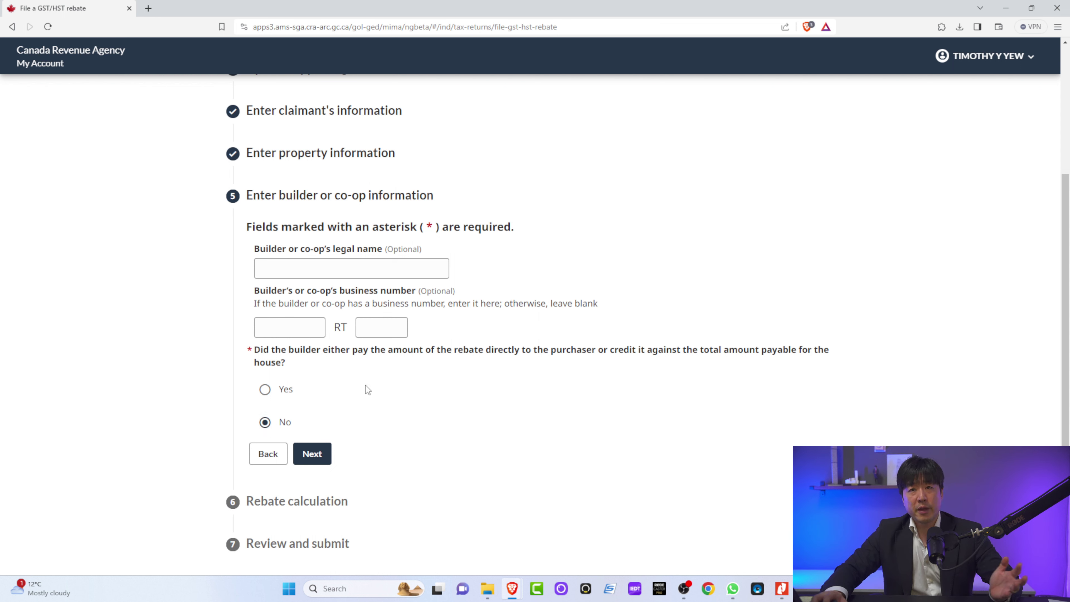
pyautogui.scroll(-2, 435, 388)
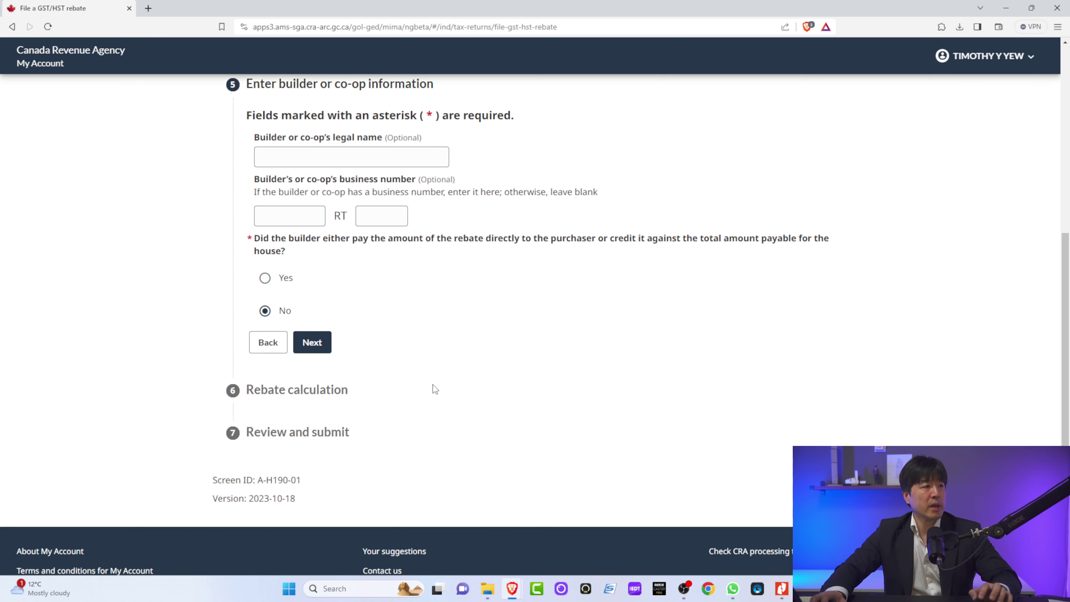
# Step: Move to the rebate calculation step and choose Yes to claim the Ontario rebate
pyautogui.click(312, 350)
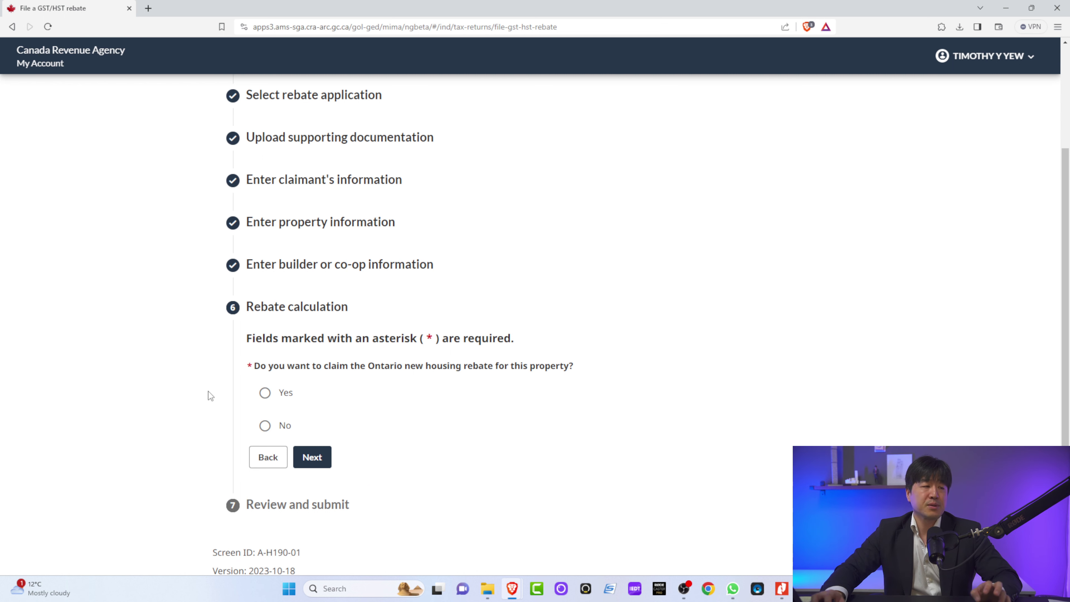
pyautogui.click(266, 392)
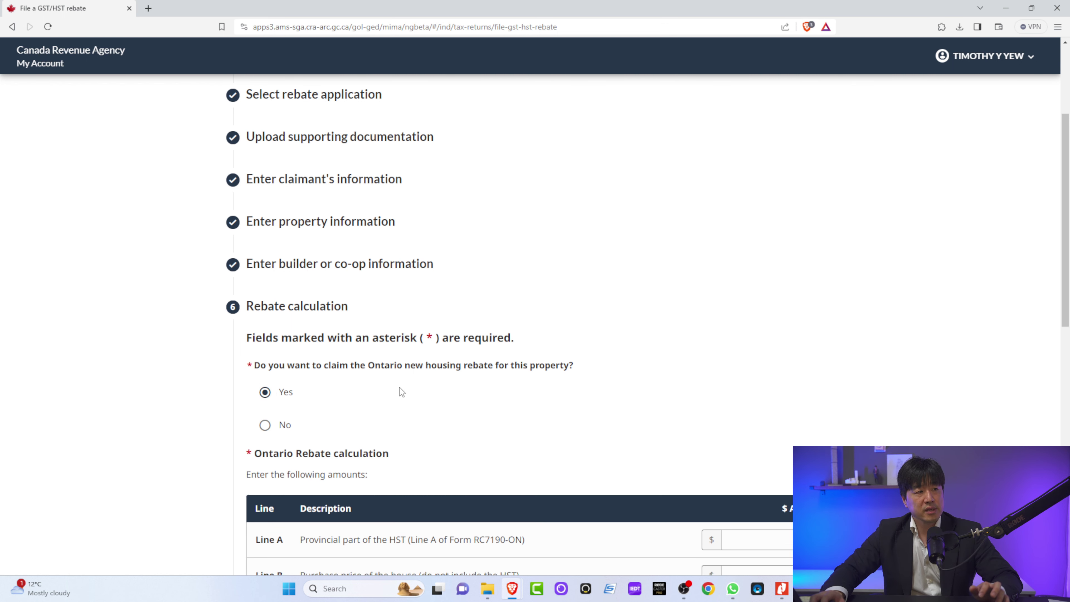
pyautogui.scroll(-5, 400, 388)
pyautogui.scroll(-1, 379, 355)
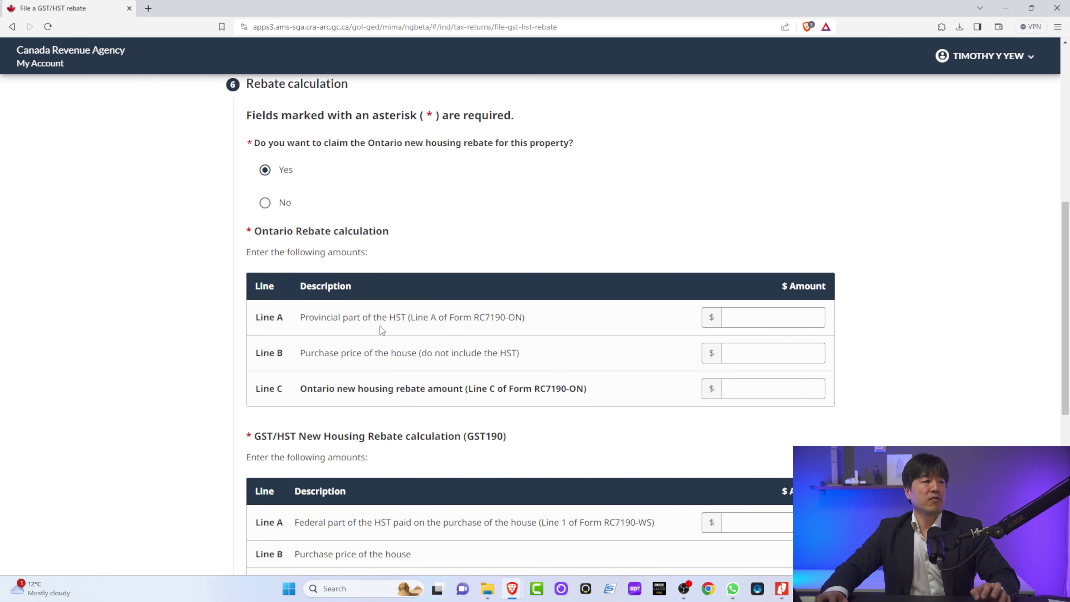
# Step: Check the statement of adjustments PDF and enter 43,072.01 as Line A provincial HST
pyautogui.moveTo(300, 317); pyautogui.dragTo(406, 315)
pyautogui.click(407, 316)
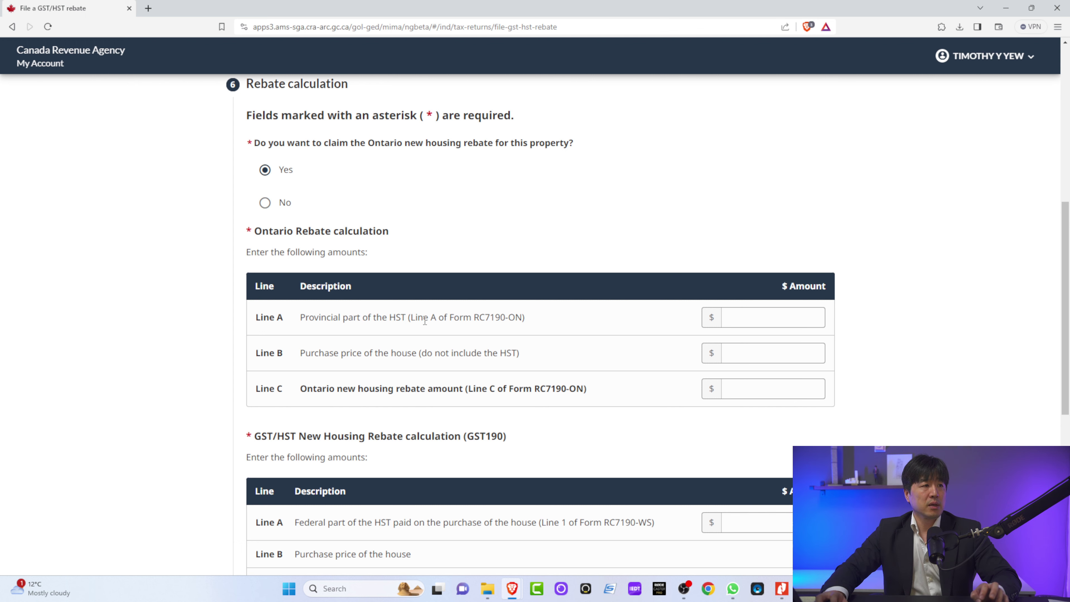
pyautogui.hotkey('alt', 'Tab')
pyautogui.scroll(-2, 550, 387)
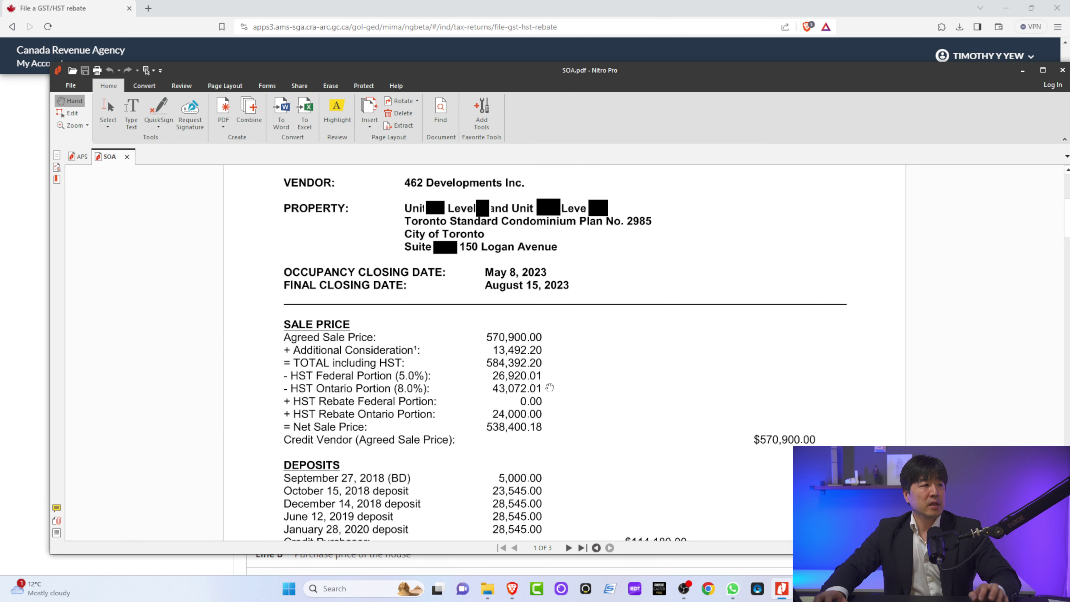
pyautogui.scroll(-1, 550, 387)
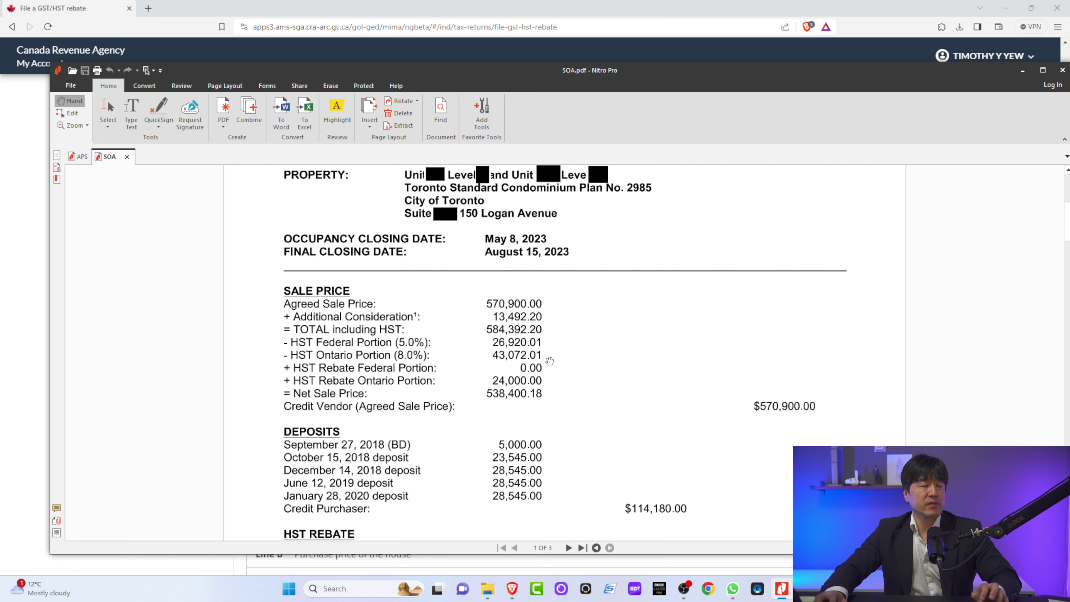
pyautogui.hotkey('alt', 'Tab')
pyautogui.click(777, 323)
pyautogui.write('43072.01')
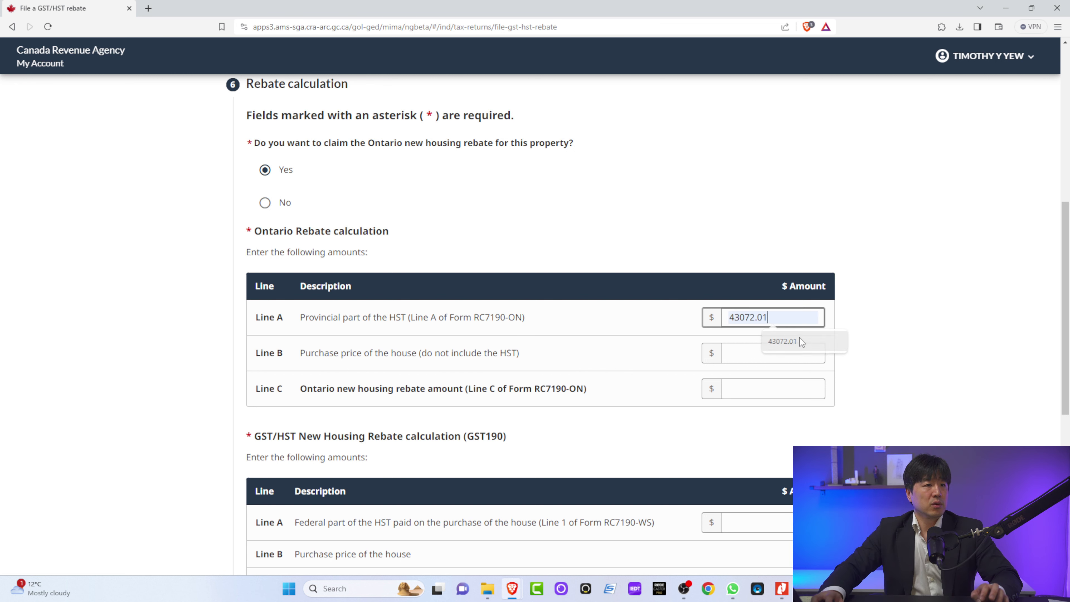
pyautogui.click(800, 340)
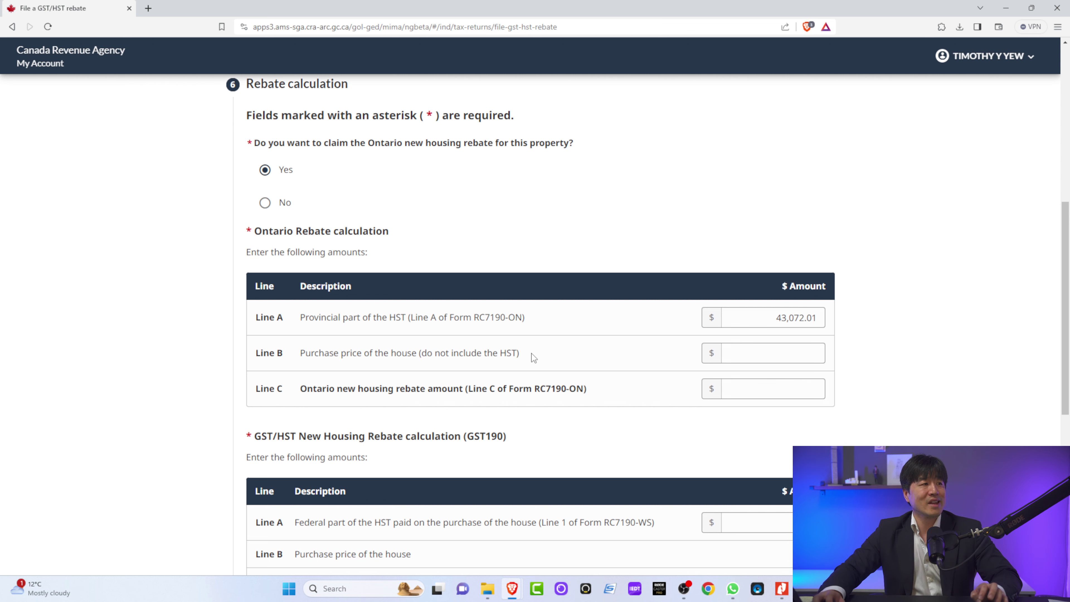
# Step: Enter 538,400.18 as the Line B purchase price after checking the statement PDF
pyautogui.hotkey('alt', 'Tab')
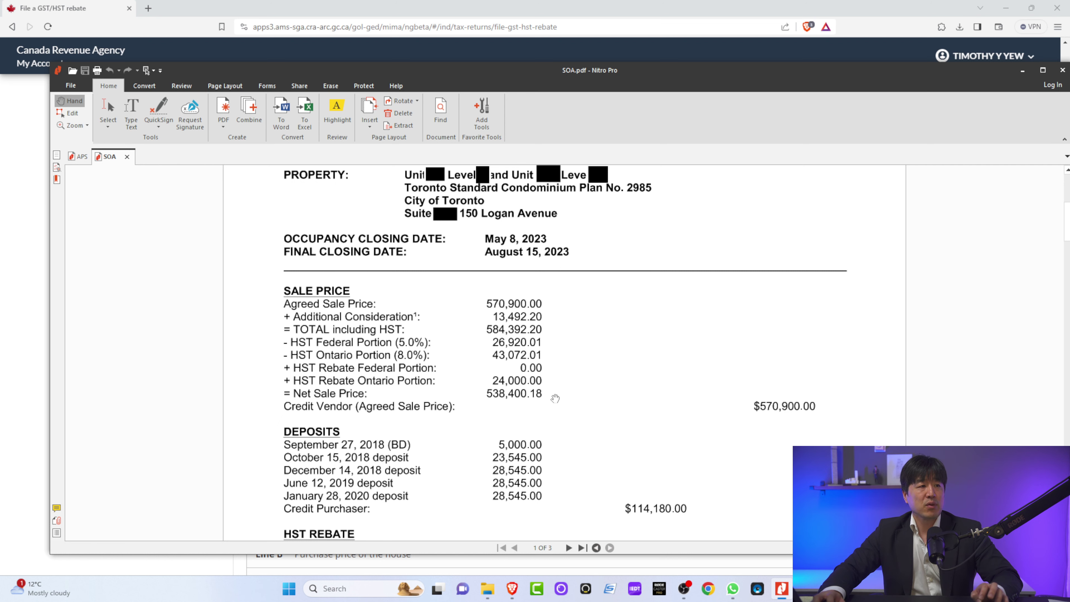
pyautogui.hotkey('alt', 'Tab')
pyautogui.click(743, 354)
pyautogui.write('53')
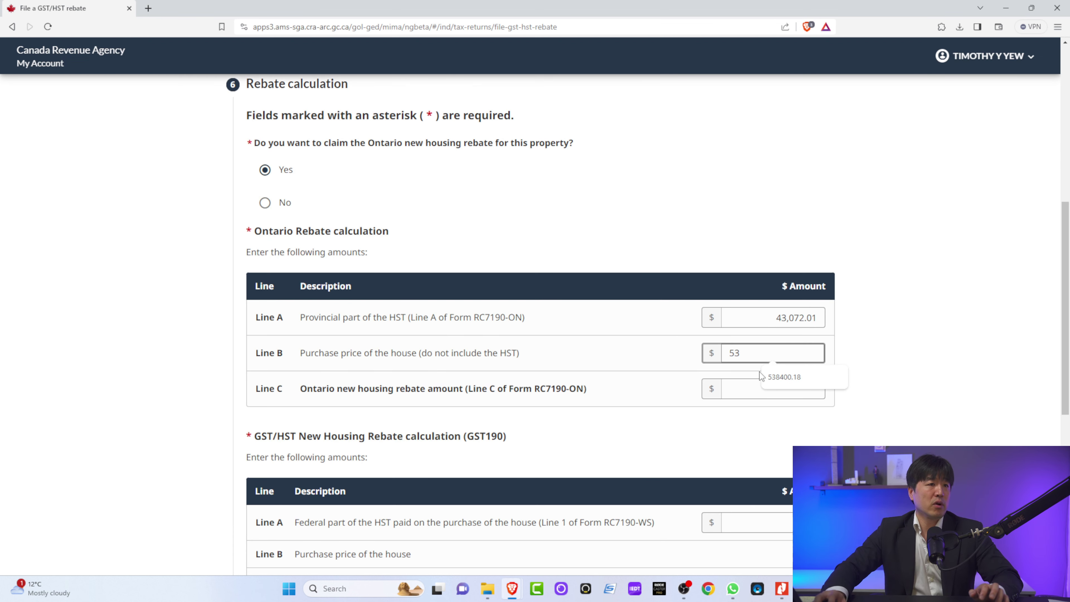
pyautogui.click(784, 377)
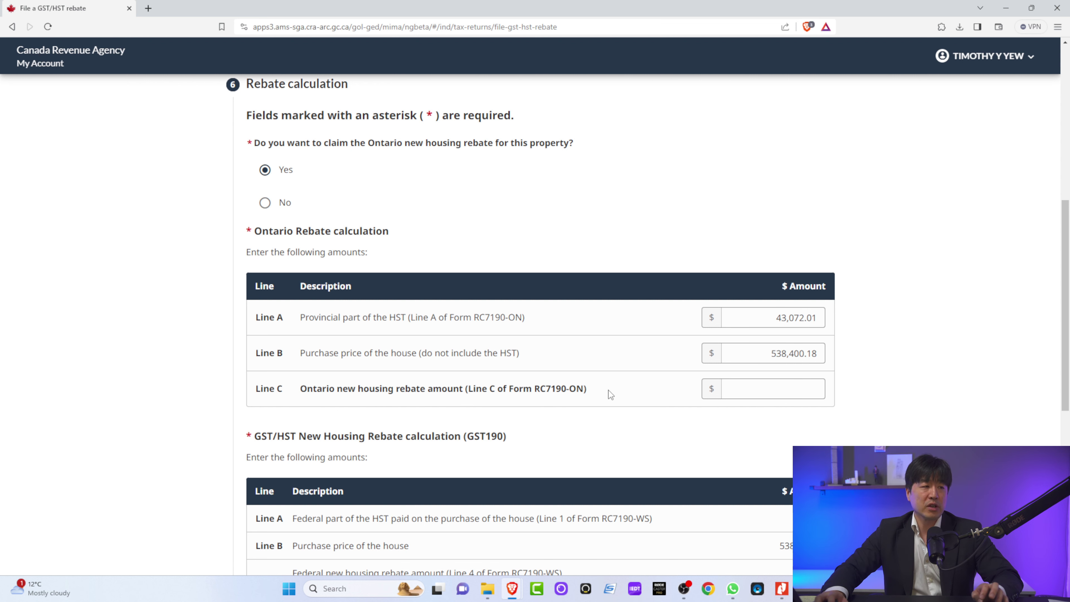
# Step: Enter 24,000 as the Line C Ontario rebate amount
pyautogui.hotkey('alt', 'Tab')
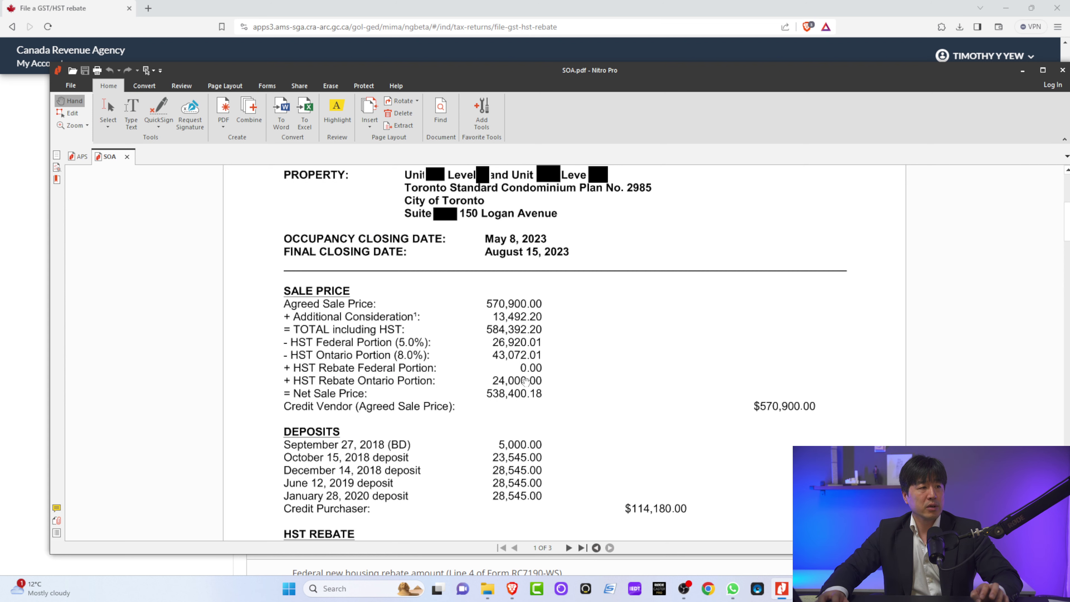
pyautogui.hotkey('alt', 'Tab')
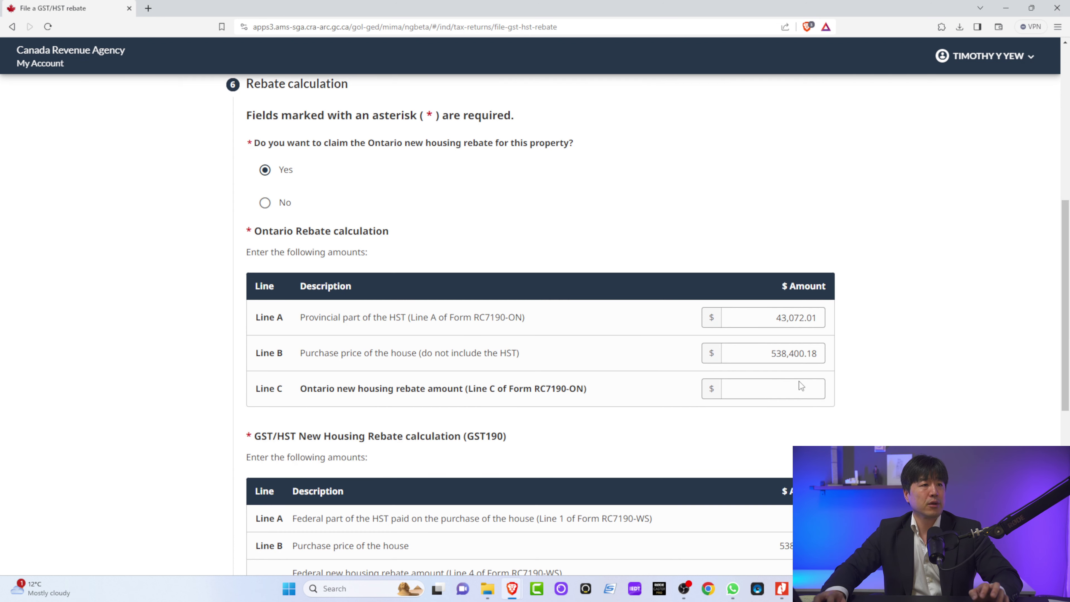
pyautogui.click(800, 382)
pyautogui.write('24,0')
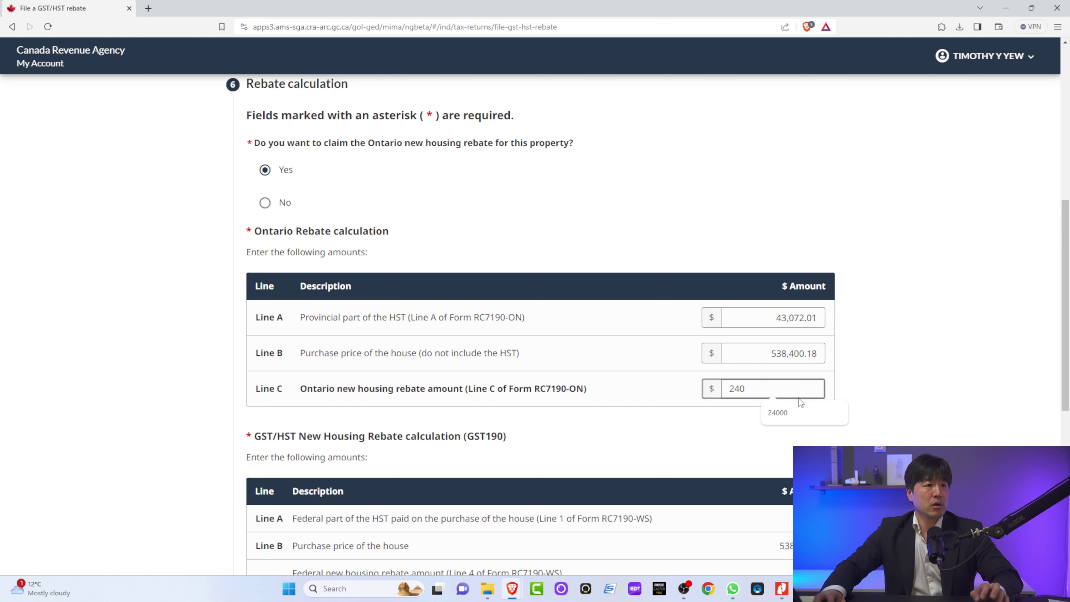
pyautogui.write('00')
pyautogui.click(717, 424)
# Step: Enter 24,000 as the Line E total rebate amount and continue to Review and submit
pyautogui.scroll(-5, 720, 427)
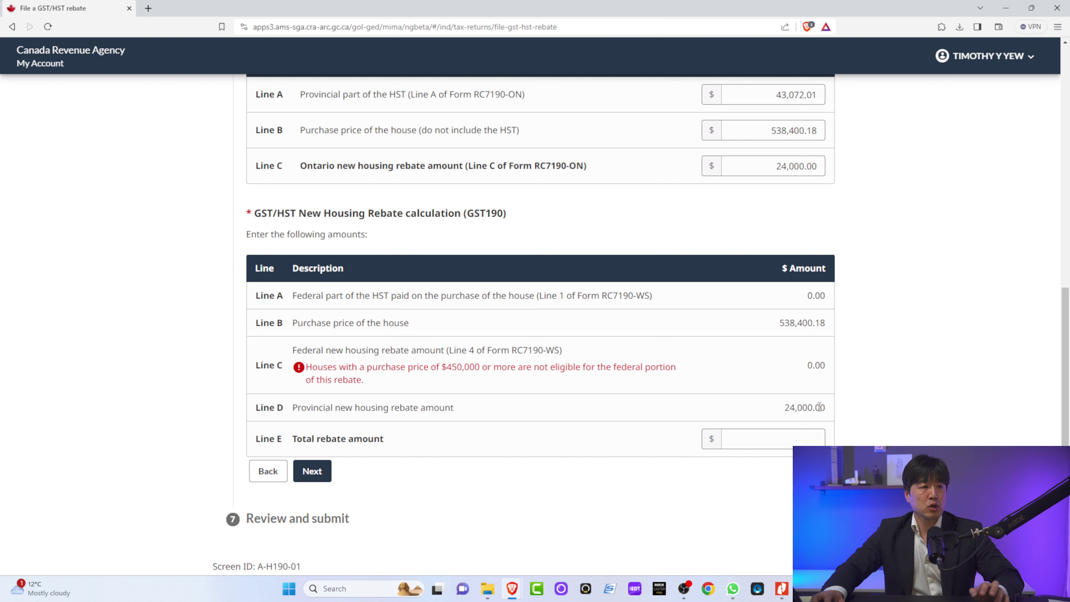
pyautogui.click(778, 434)
pyautogui.write('240')
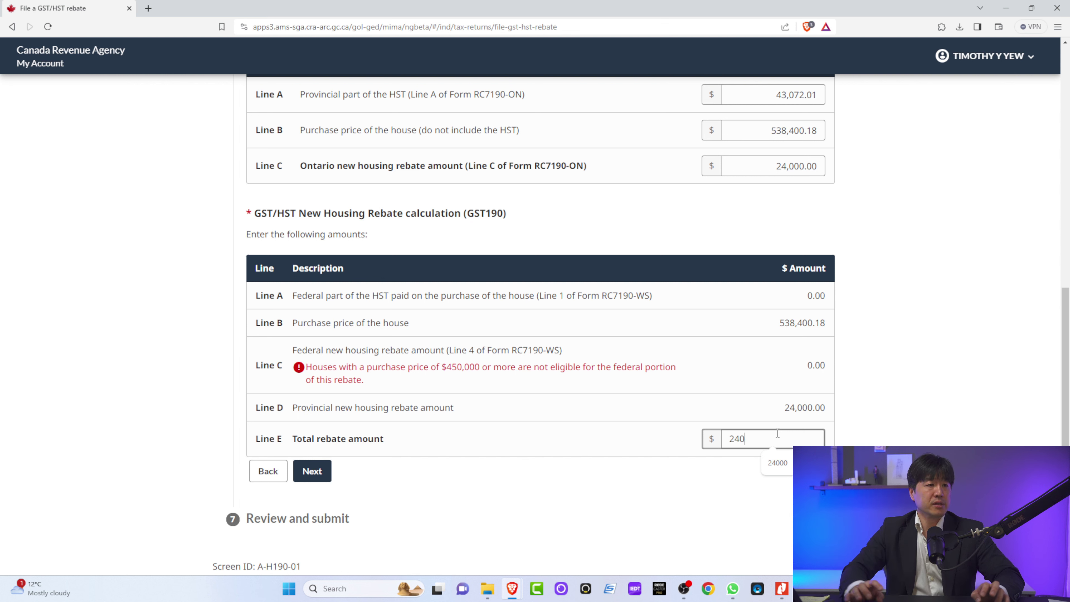
pyautogui.click(780, 462)
pyautogui.click(574, 448)
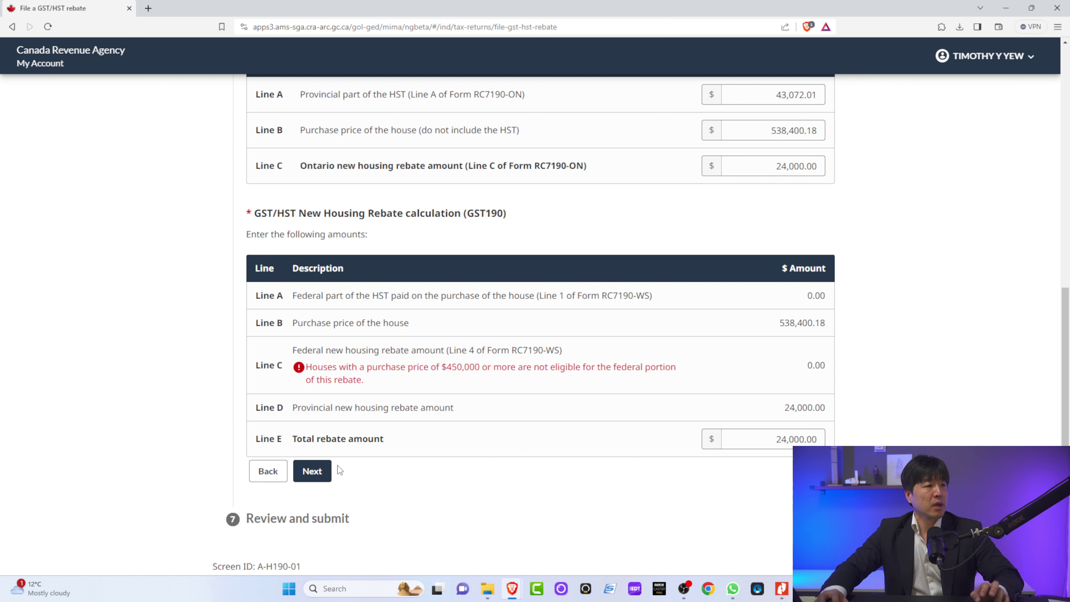
pyautogui.click(312, 471)
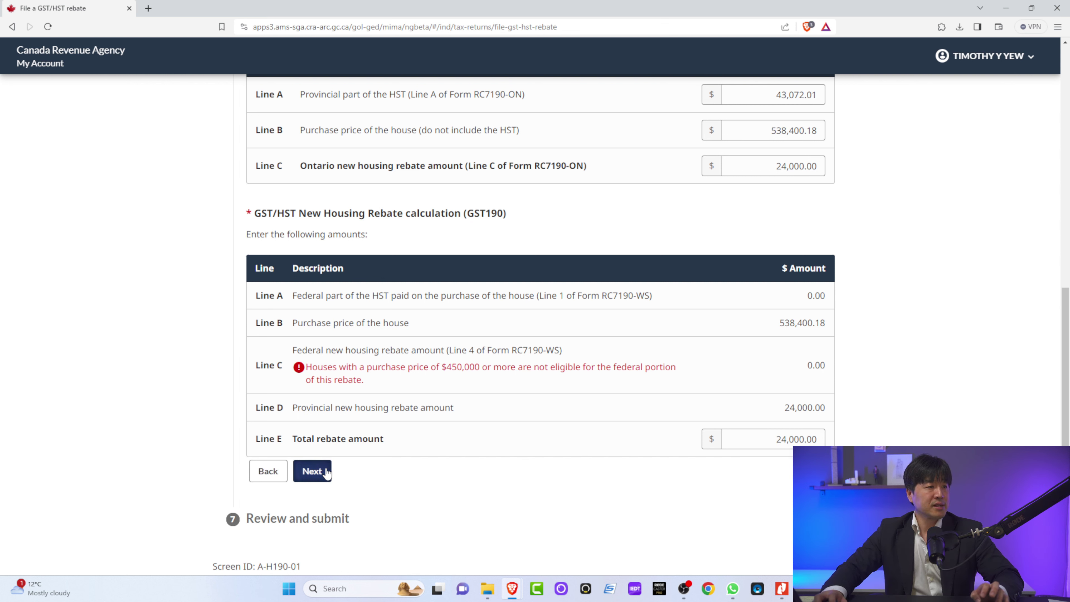
pyautogui.scroll(-1, 433, 460)
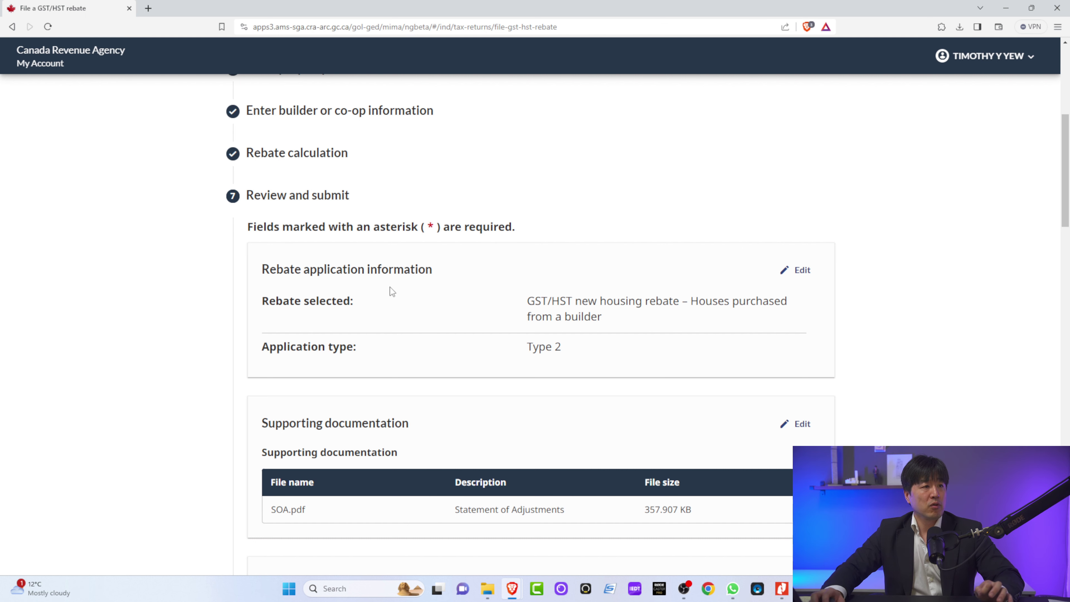
pyautogui.scroll(-1, 390, 288)
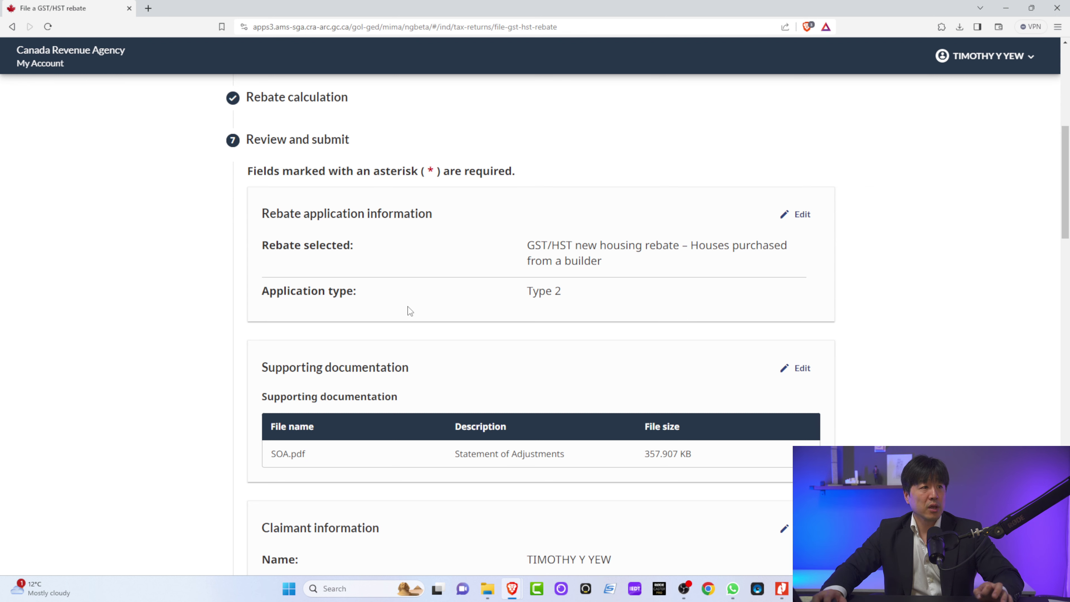
pyautogui.scroll(-6, 408, 306)
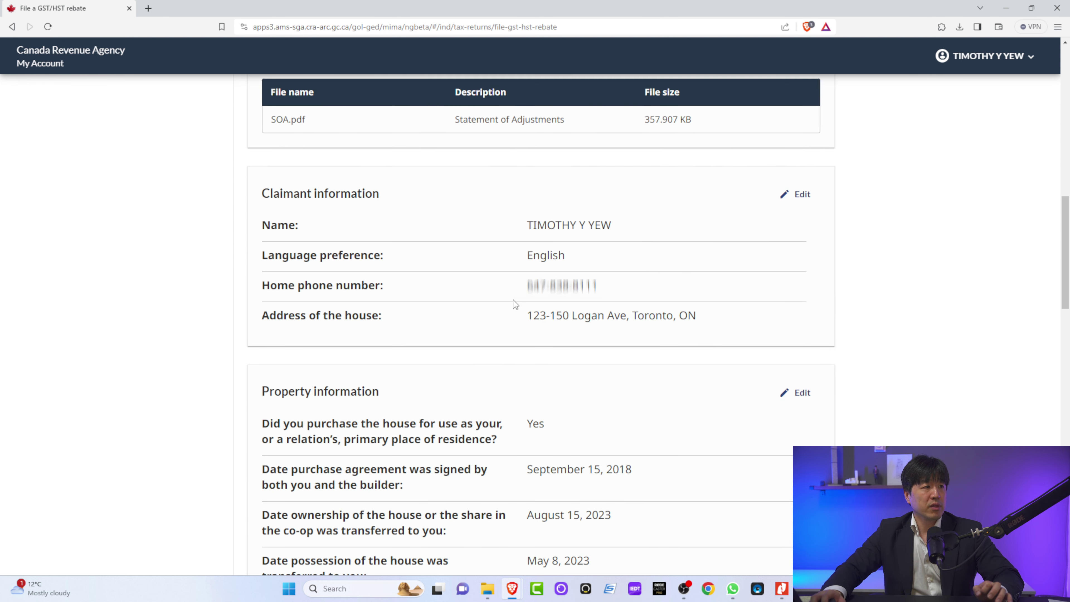
pyautogui.scroll(-1, 516, 303)
pyautogui.scroll(-11, 526, 300)
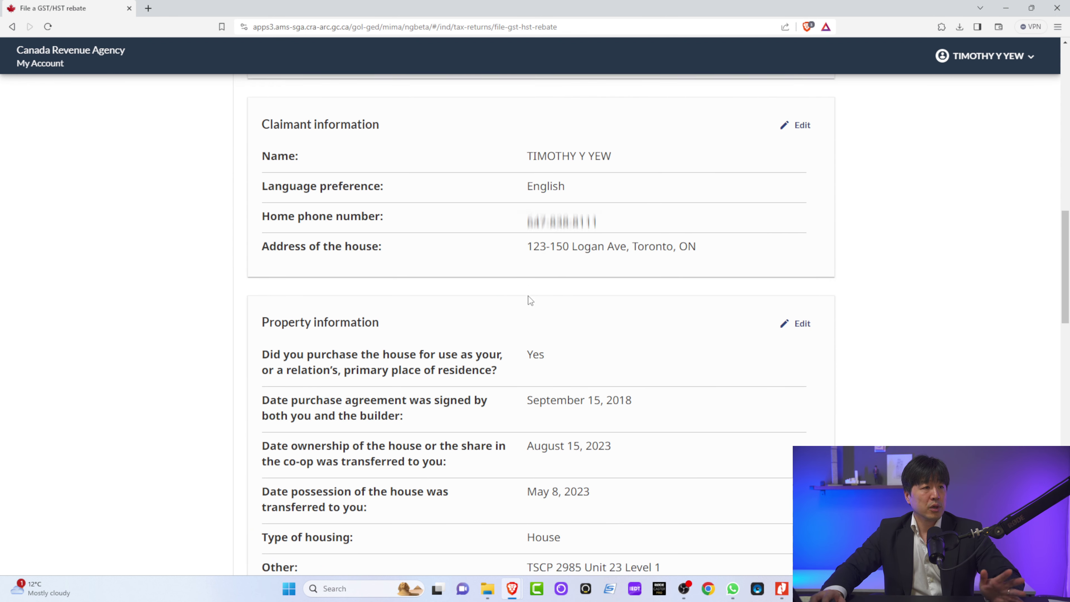
pyautogui.scroll(-7, 529, 296)
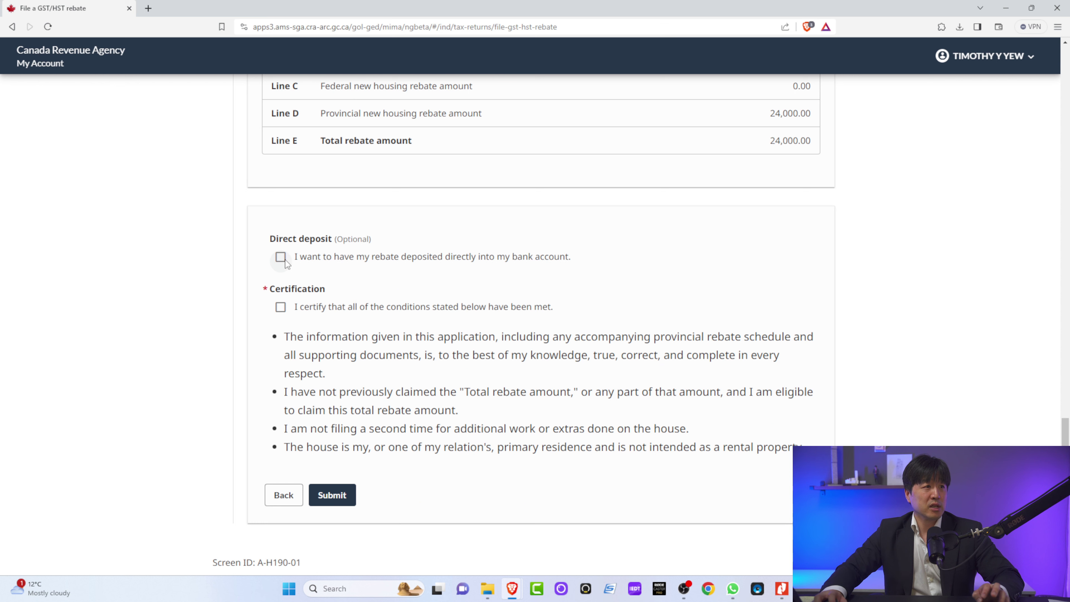
# Step: Turn on direct deposit and enter the account holder's name
pyautogui.click(285, 260)
pyautogui.scroll(-2, 353, 330)
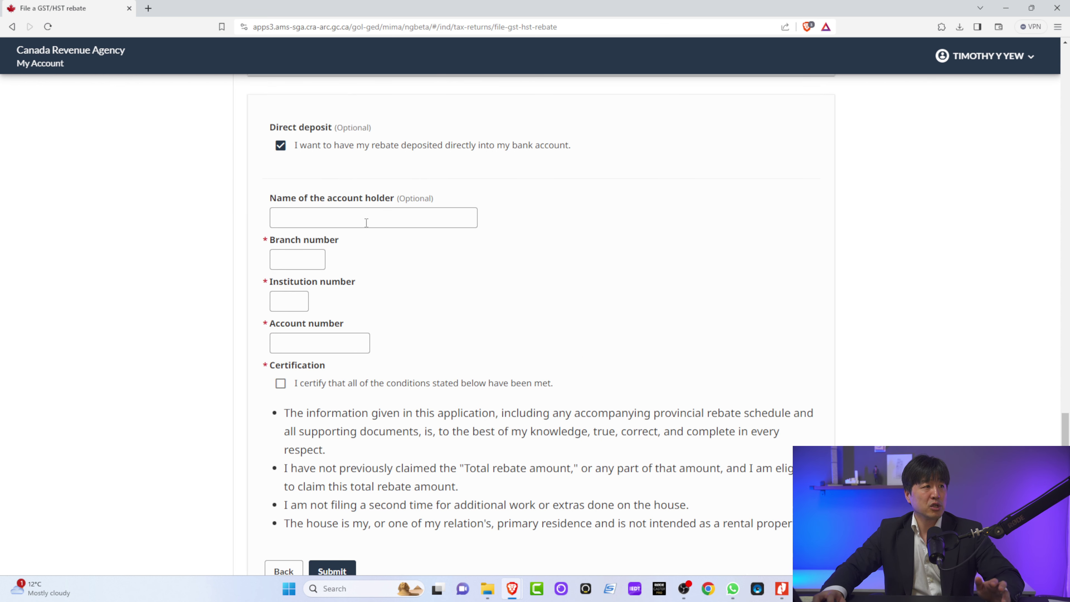
pyautogui.click(330, 212)
pyautogui.press('Tab')
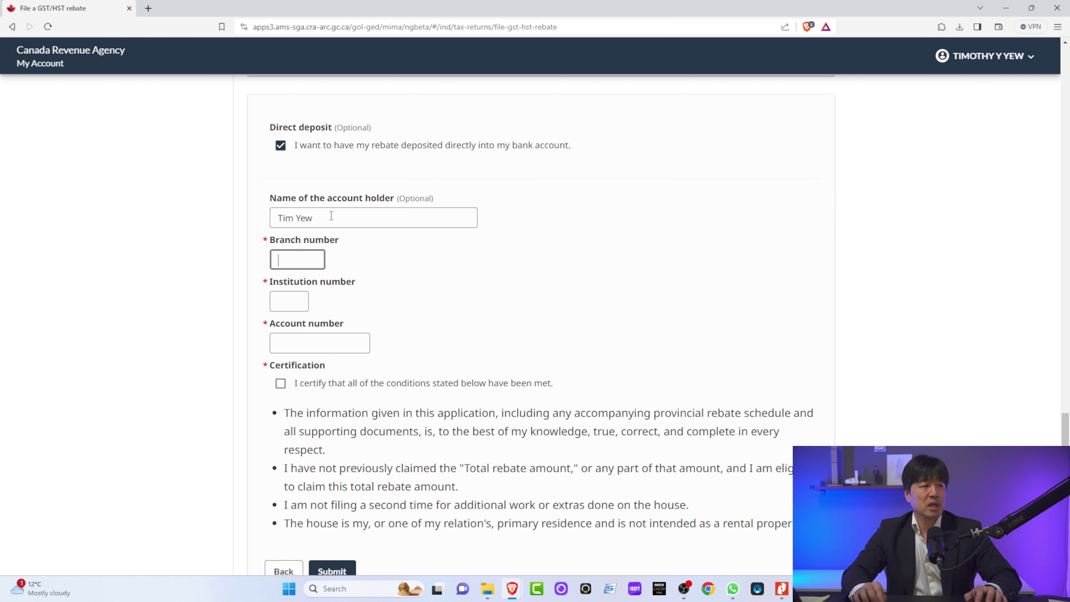
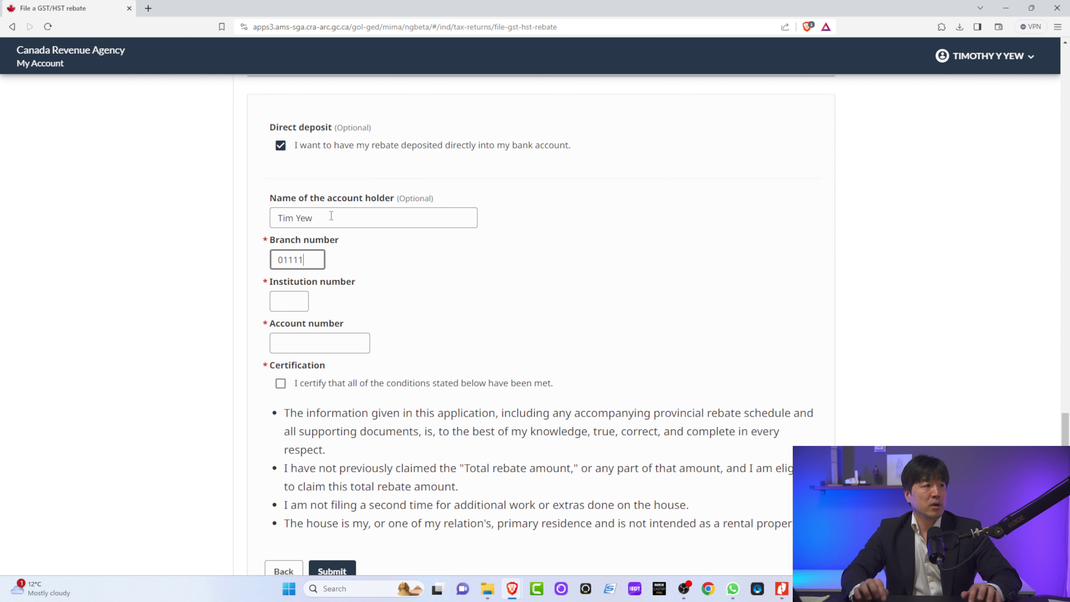
# Step: Fill in the branch number, institution number and bank account number for the deposit
pyautogui.press('Tab')
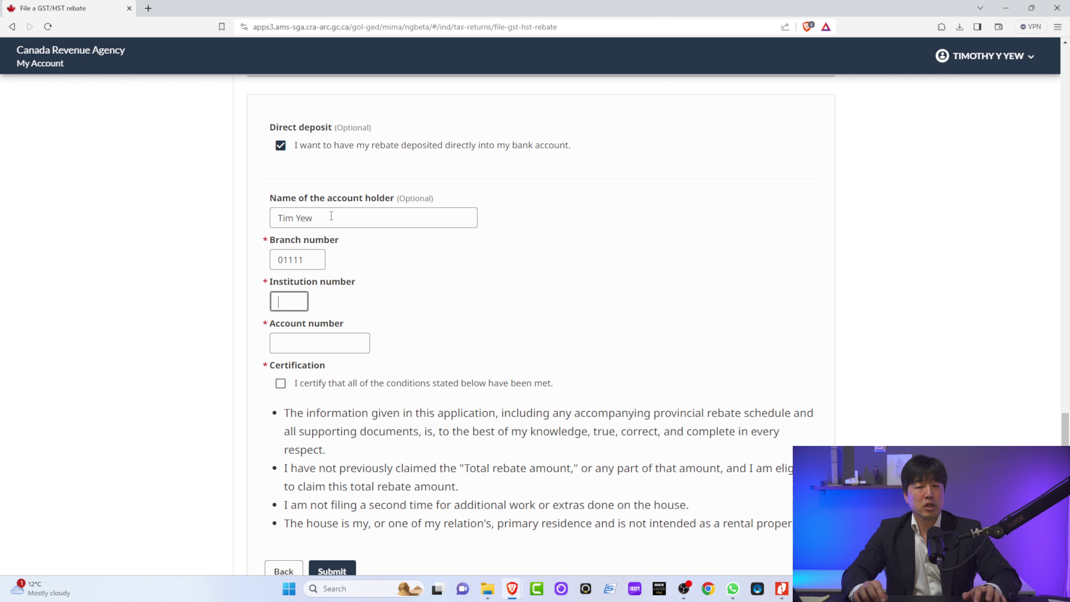
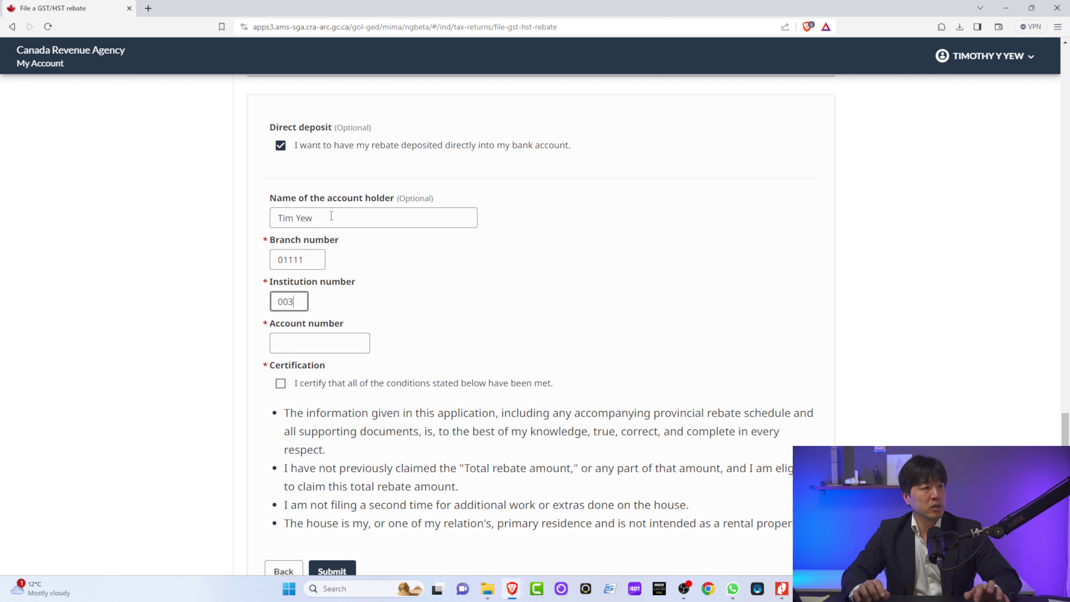
pyautogui.press('Tab')
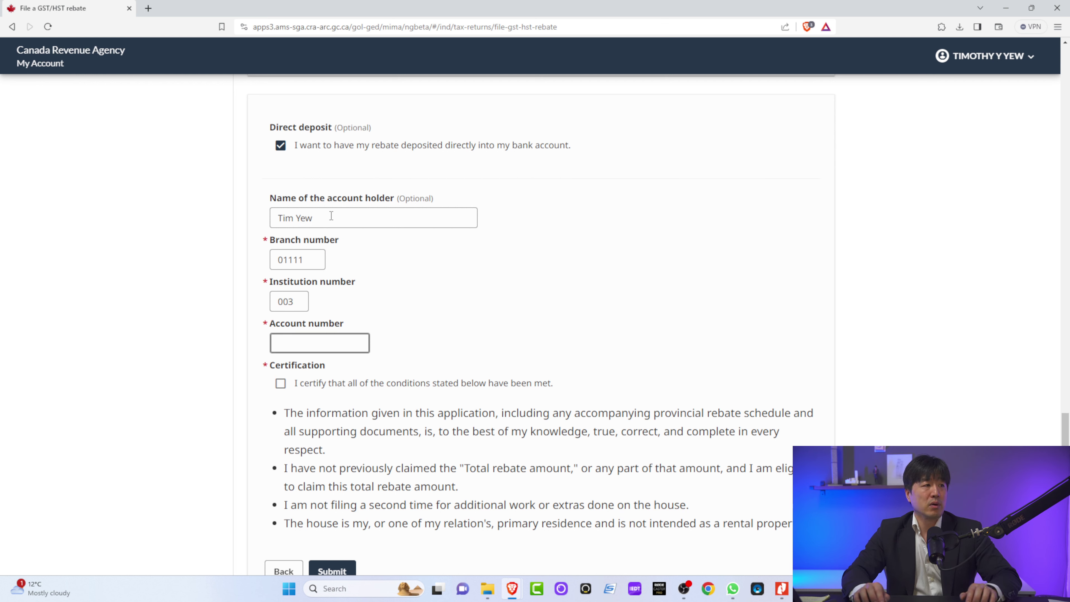
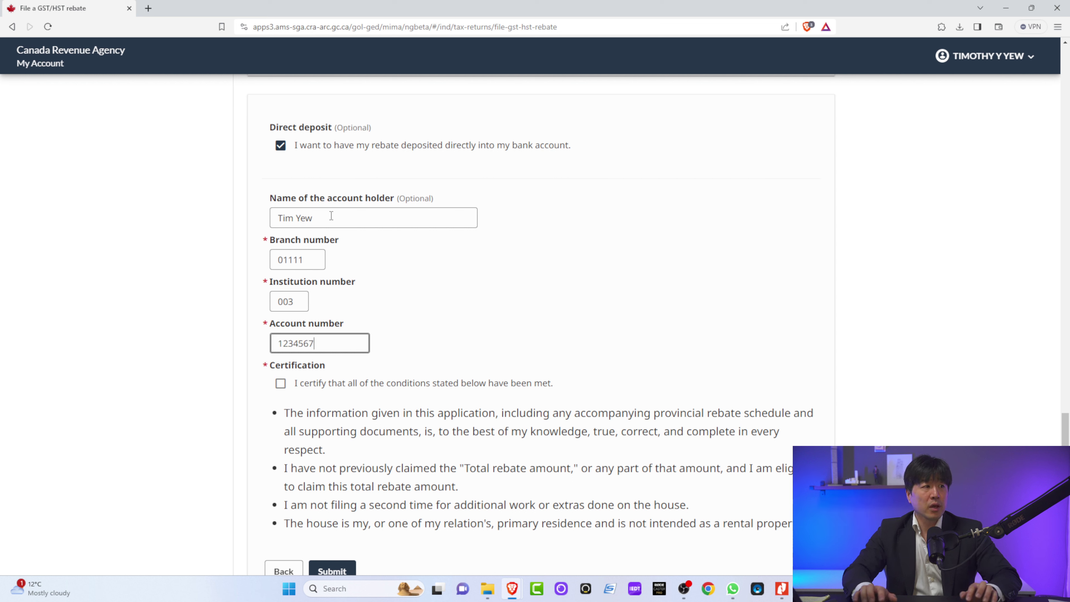
pyautogui.click(367, 257)
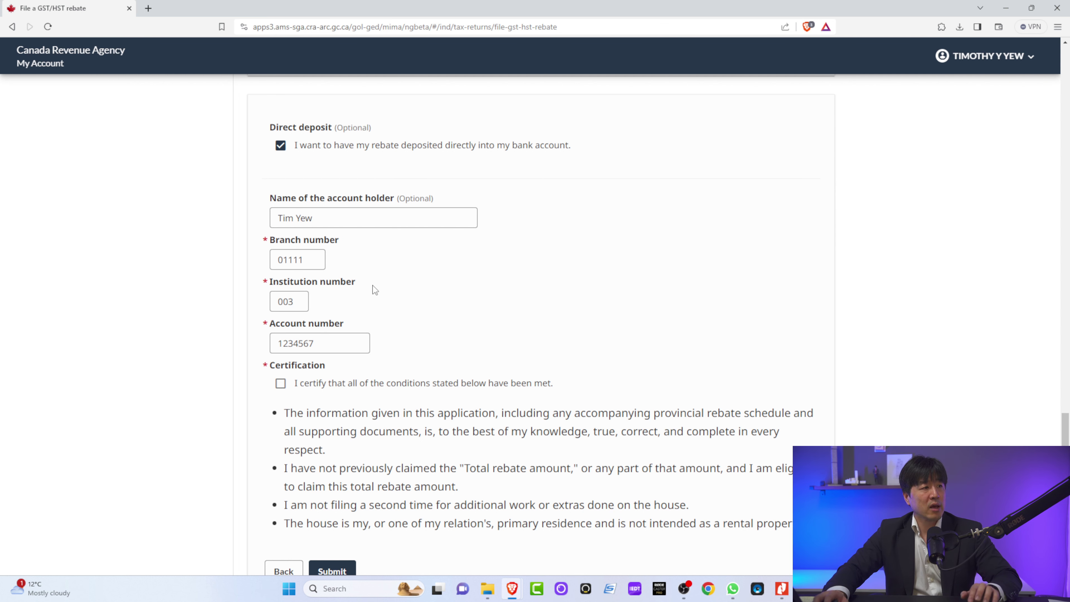
pyautogui.scroll(-1, 373, 285)
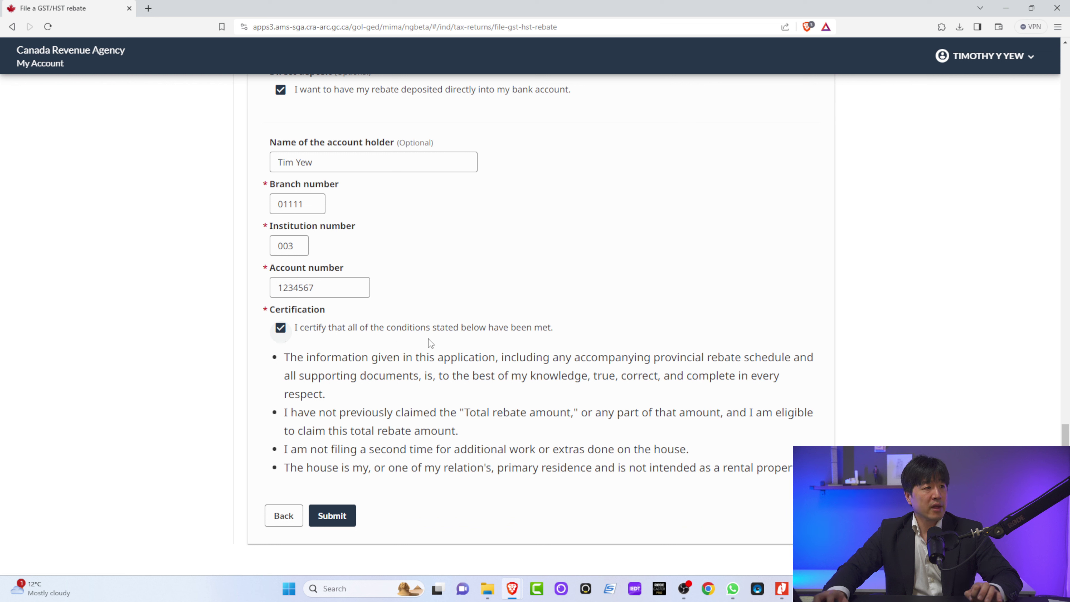